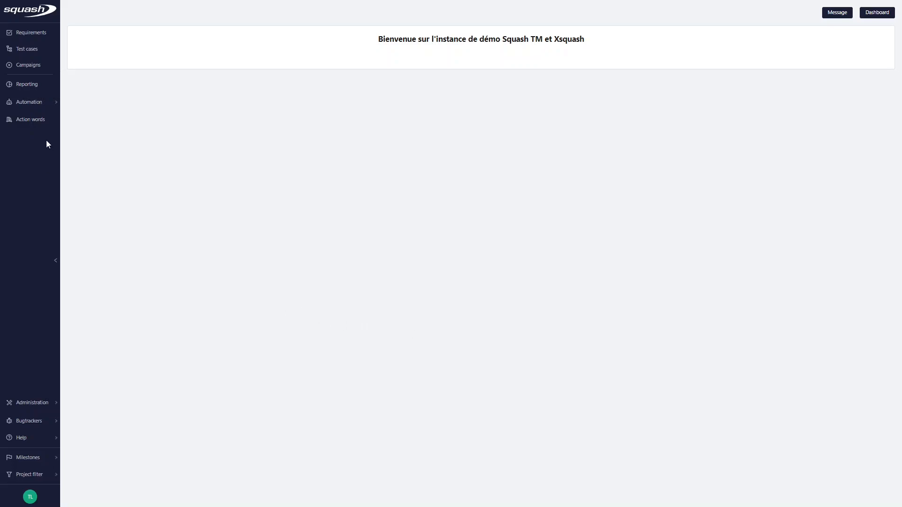
Step: Open the Reporting workspace and start a new chart in the EN Demo folder of the Squash Demo project
left_click(28, 86)
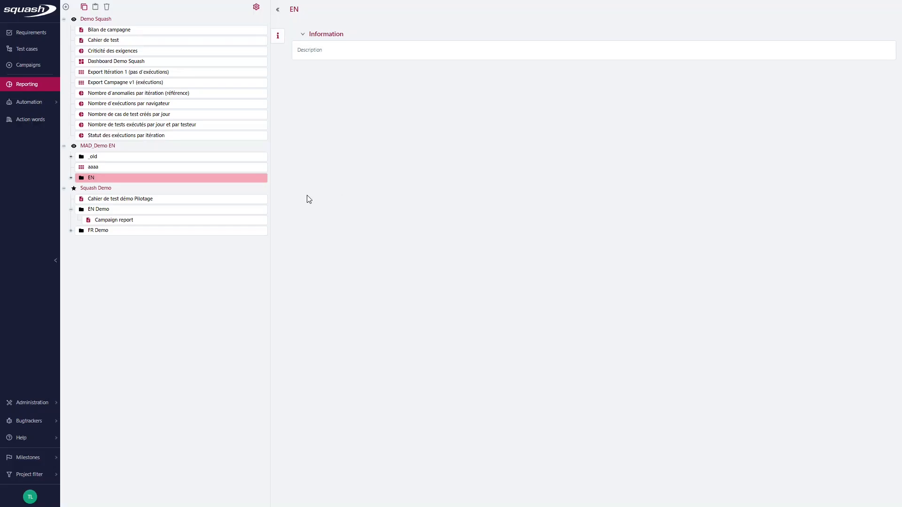
left_click(127, 191)
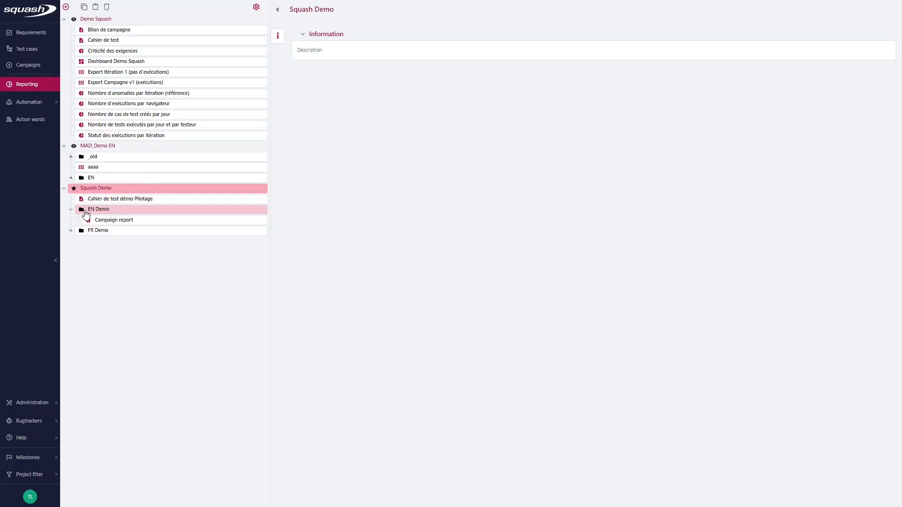
left_click(85, 213)
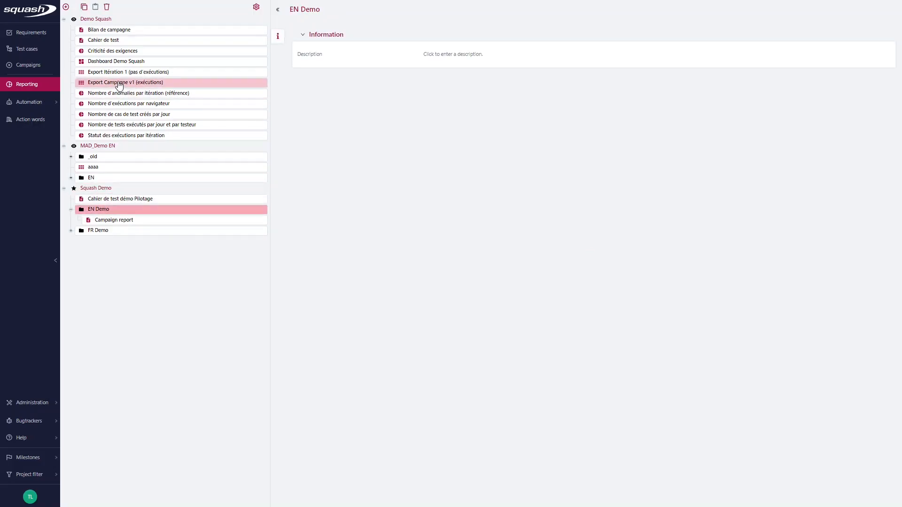
left_click(65, 6)
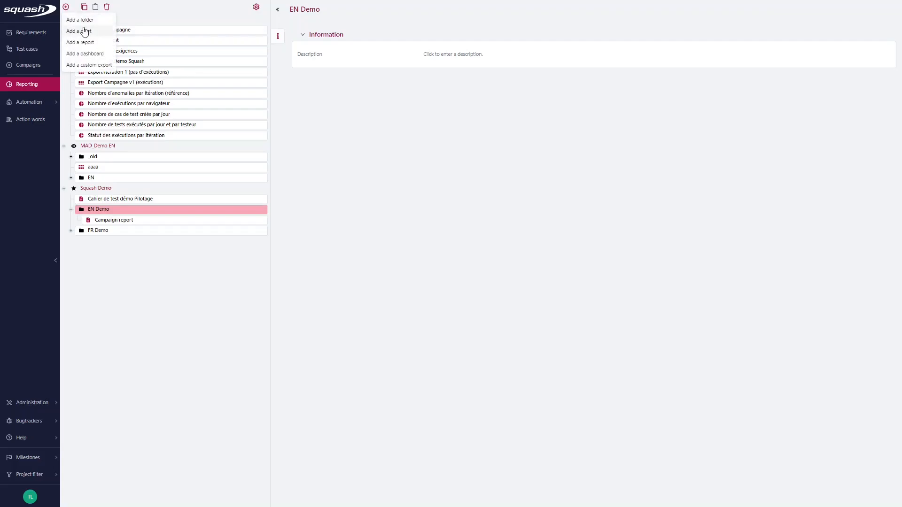
left_click(85, 32)
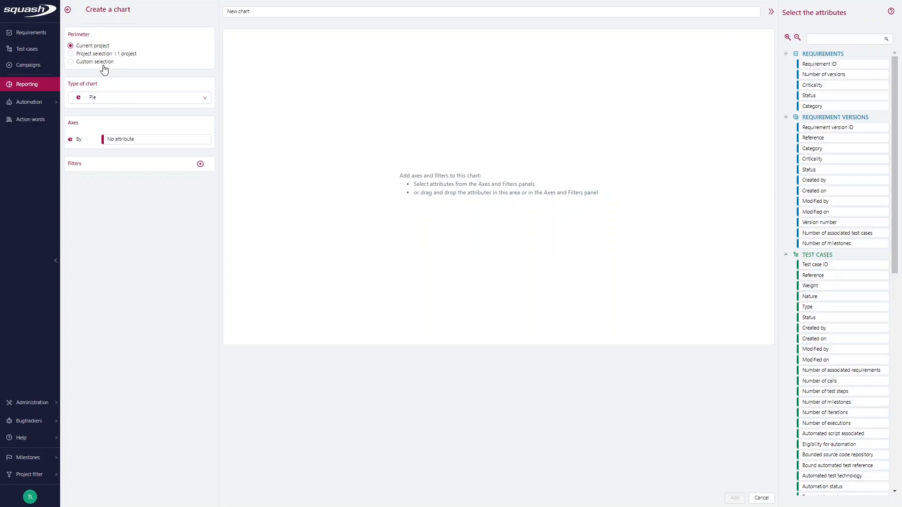
left_click(70, 61)
left_click(298, 69)
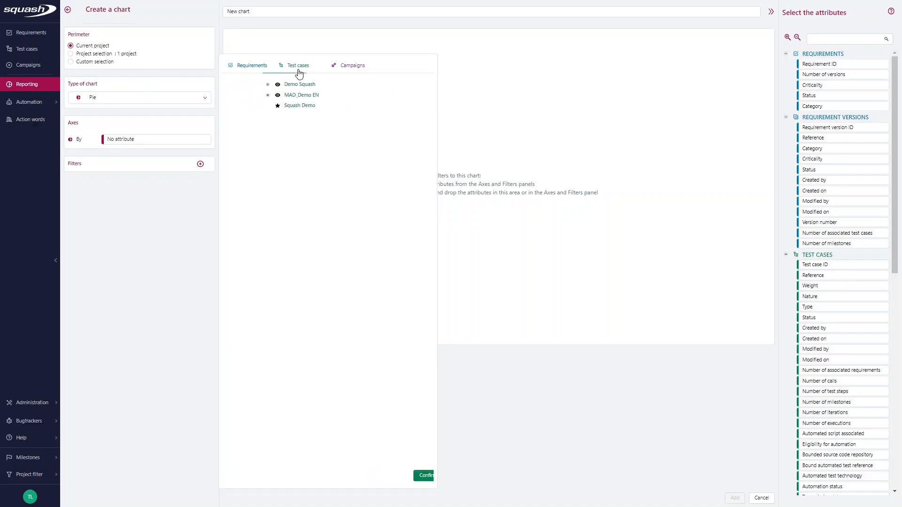
left_click(353, 67)
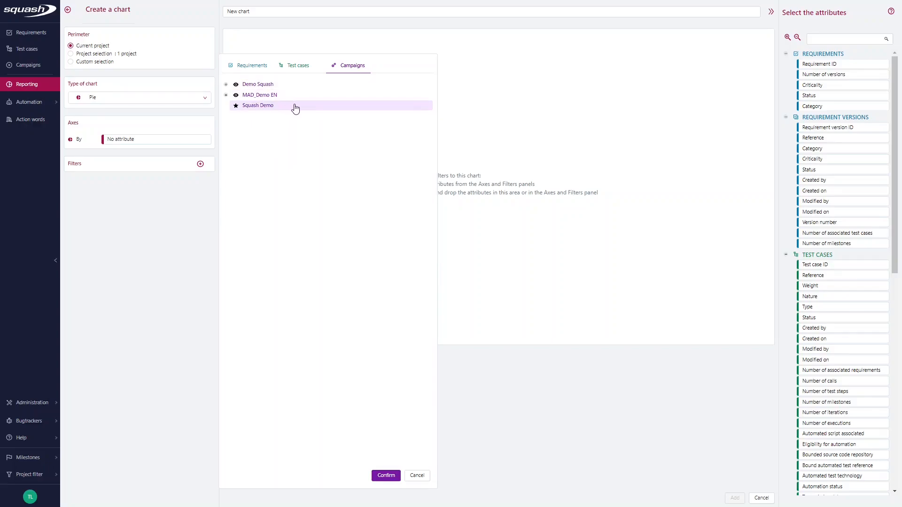
left_click(418, 475)
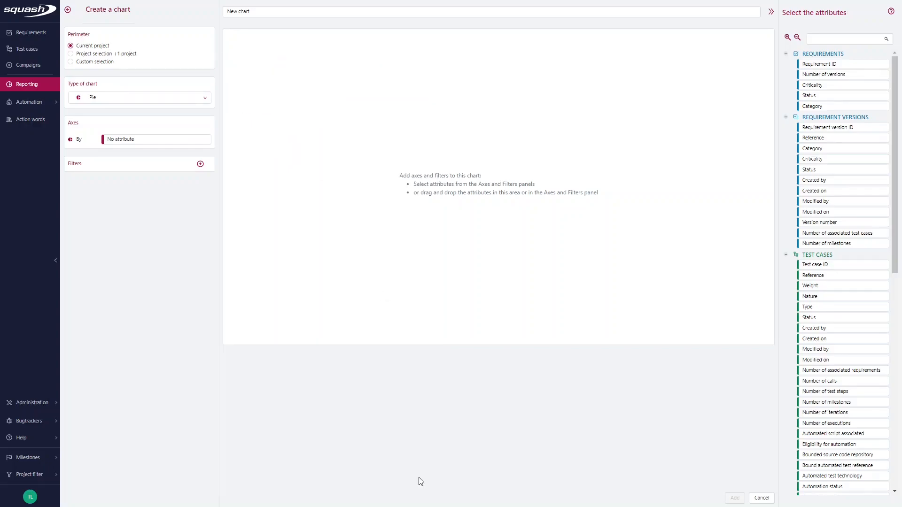
Step: Set the chart's perimeter to a project selection containing only Demo Squash
left_click(71, 54)
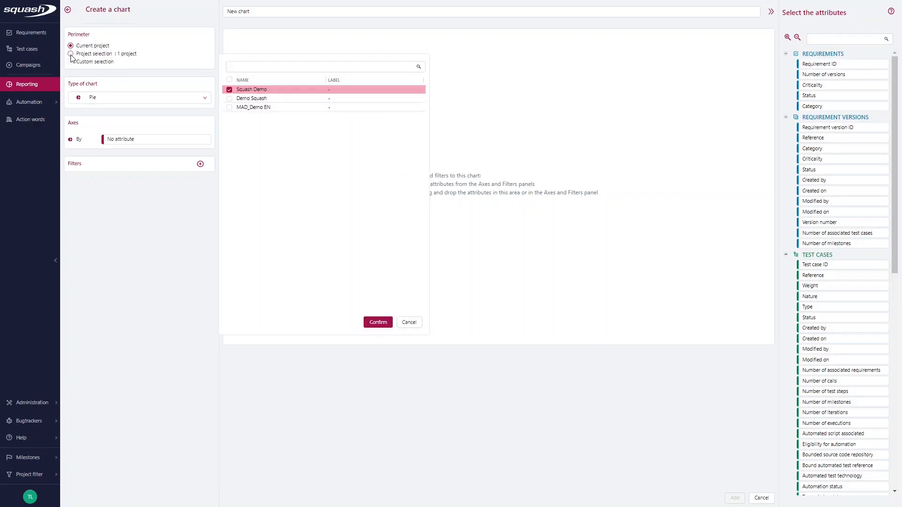
left_click(229, 98)
left_click(229, 90)
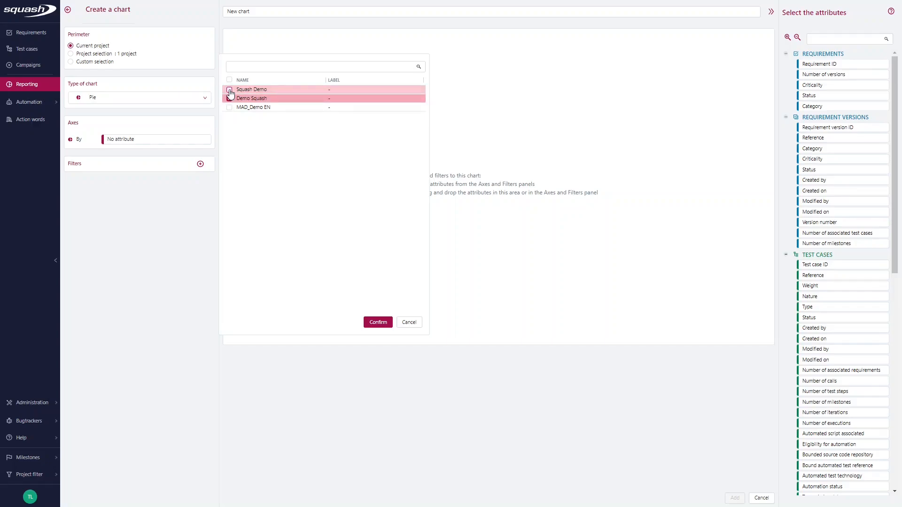
left_click(377, 322)
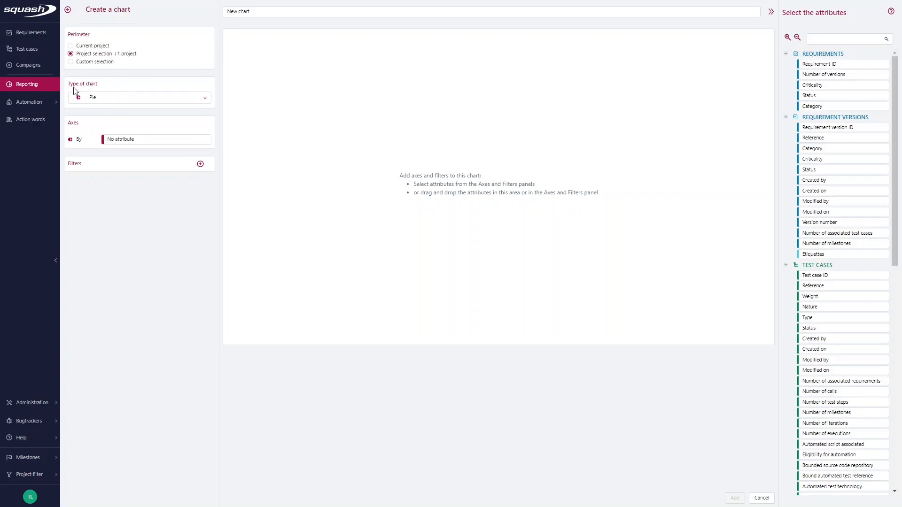
Step: Set the pie chart's axis to the Status attribute of Requirements
left_click(113, 140)
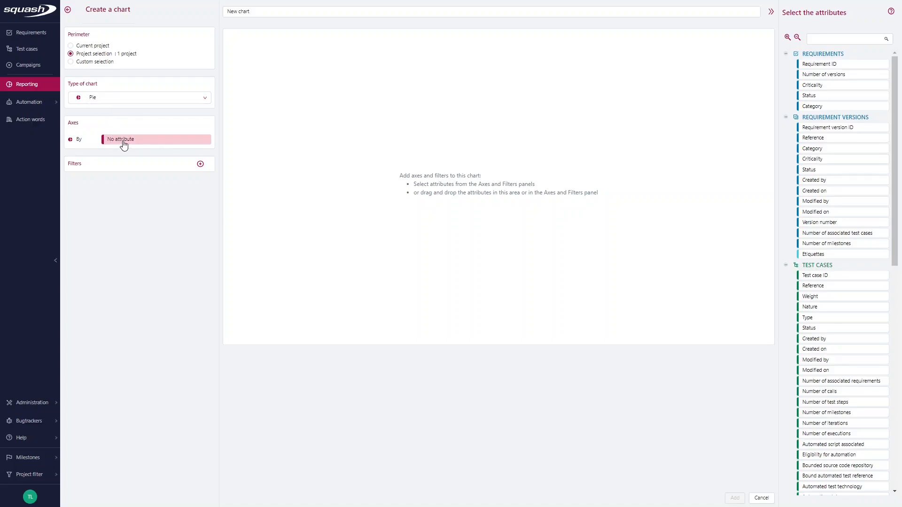
left_click(125, 144)
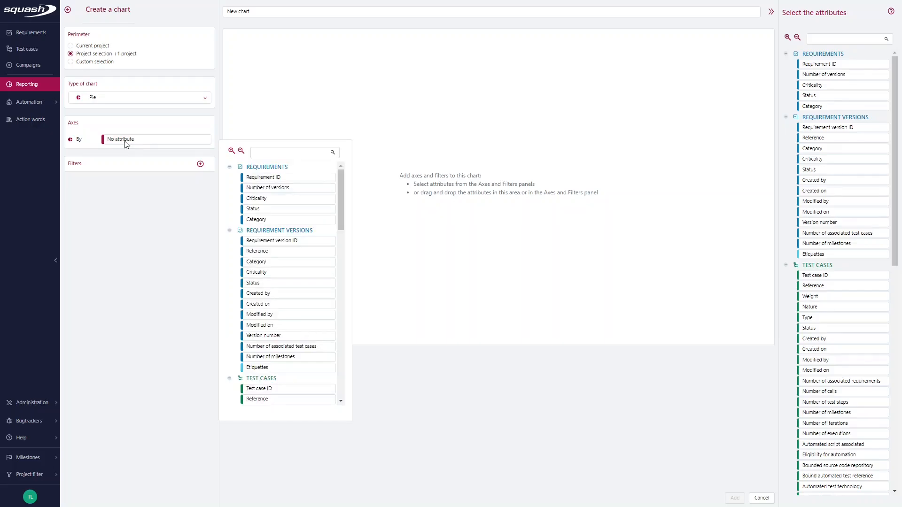
left_click(259, 210)
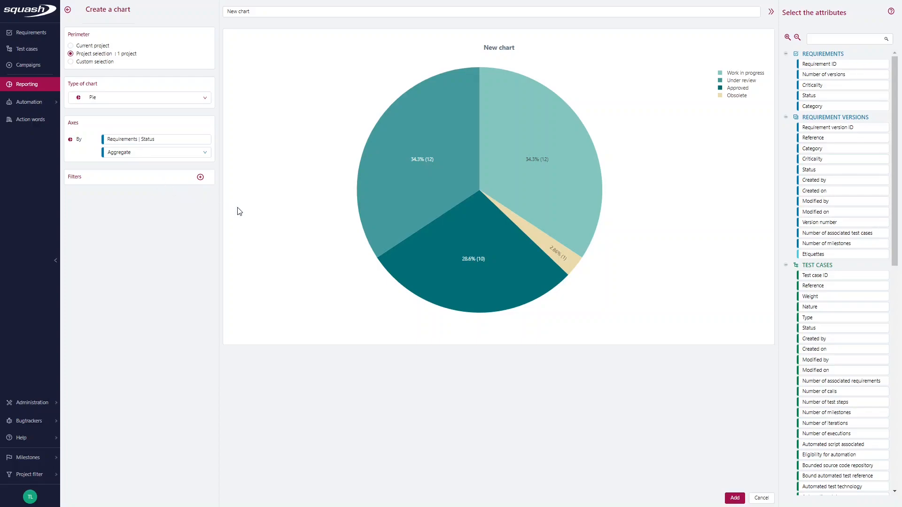
mouse_move(404, 276)
mouse_move(595, 206)
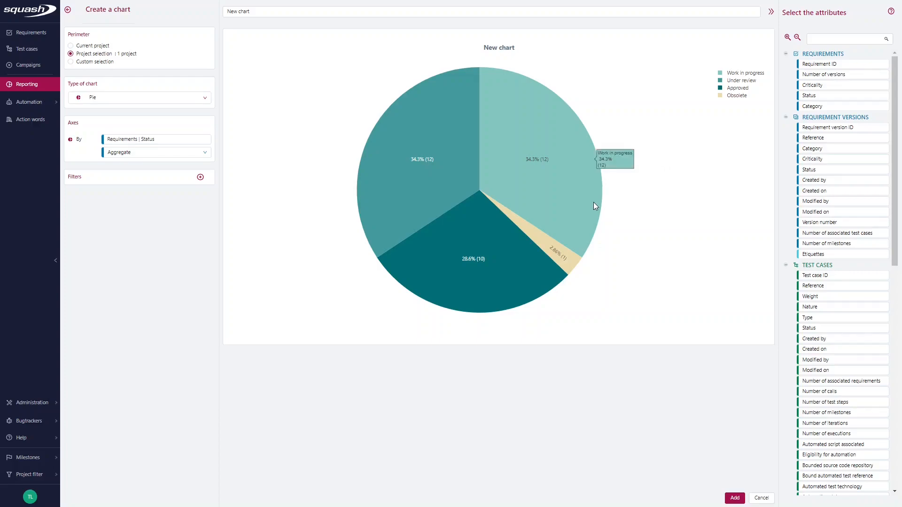
mouse_move(548, 248)
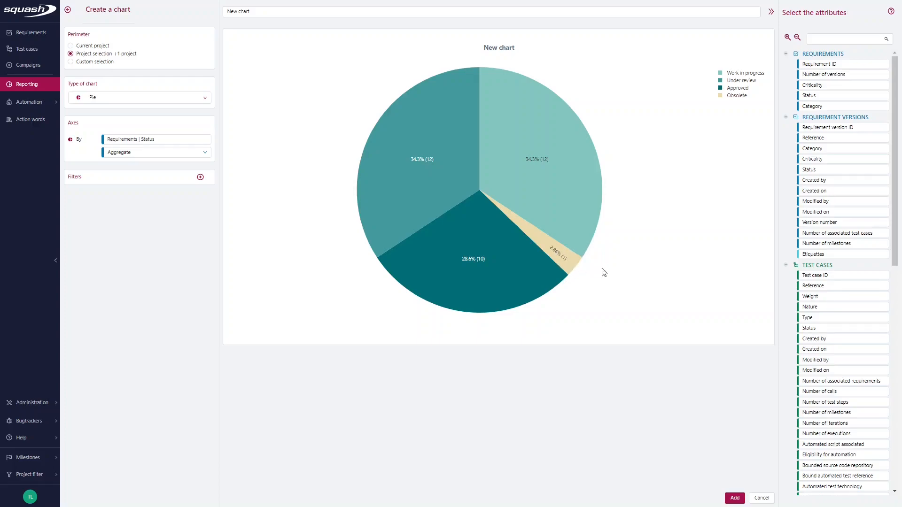
Step: Add a filter on requirement Status that includes Work in progress, Under review and Approved
left_click(200, 177)
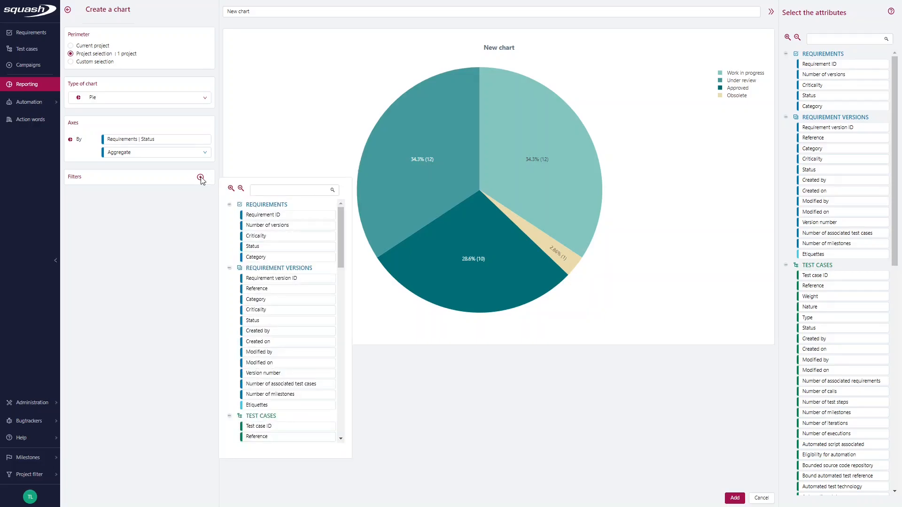
left_click(264, 247)
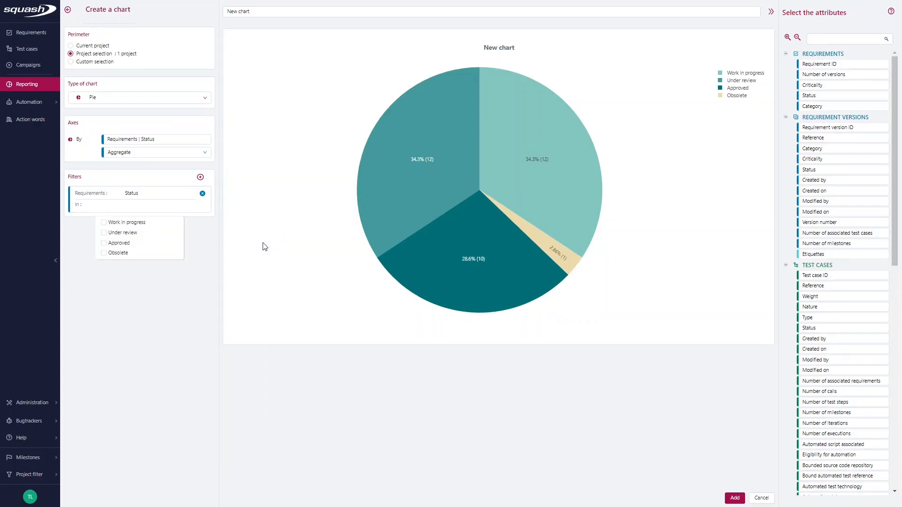
left_click(103, 223)
left_click(104, 233)
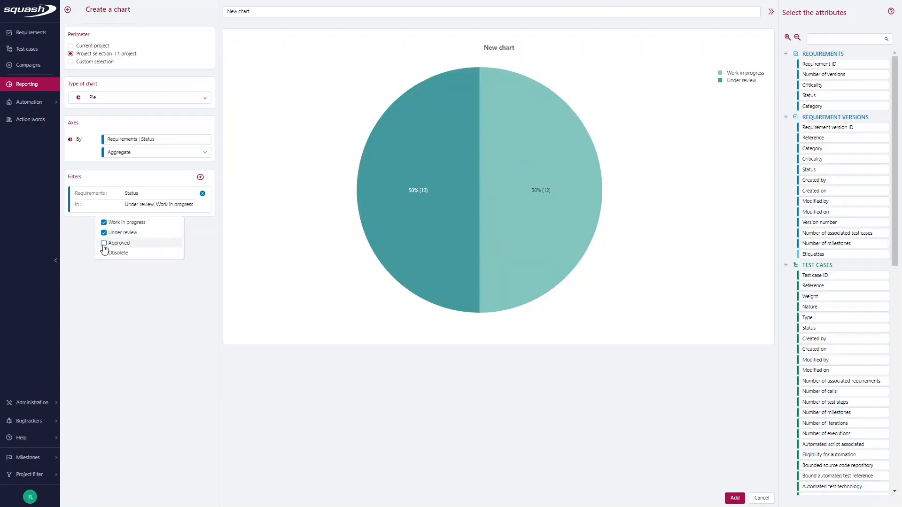
left_click(104, 244)
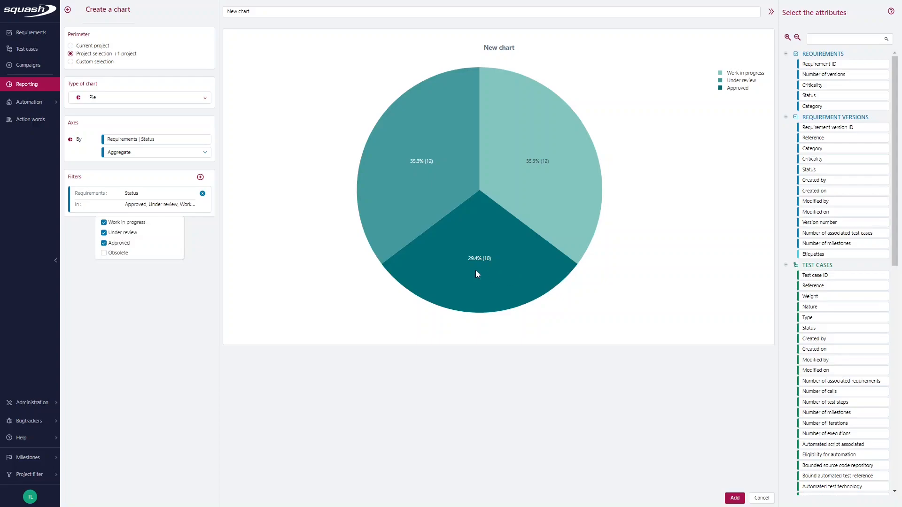
left_click(221, 280)
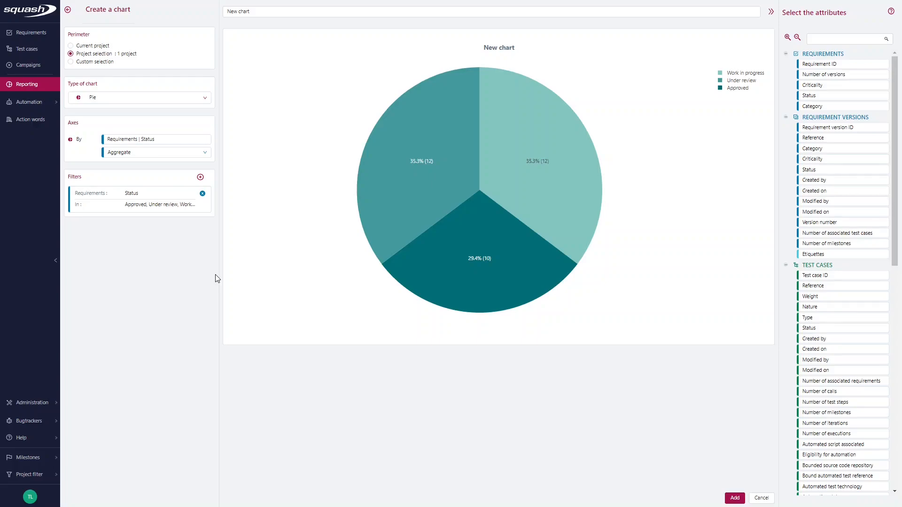
Step: Add a second filter on requirement Criticality that includes Critical and Major
left_click(200, 177)
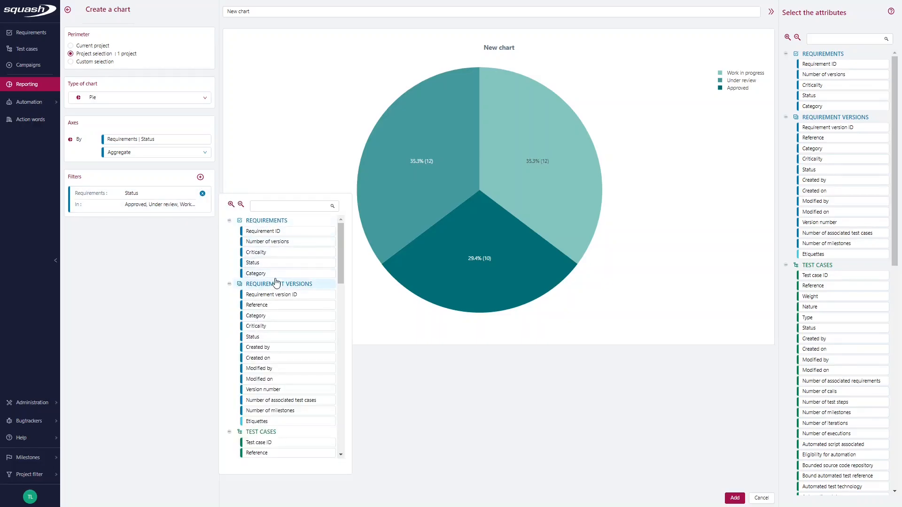
left_click(268, 253)
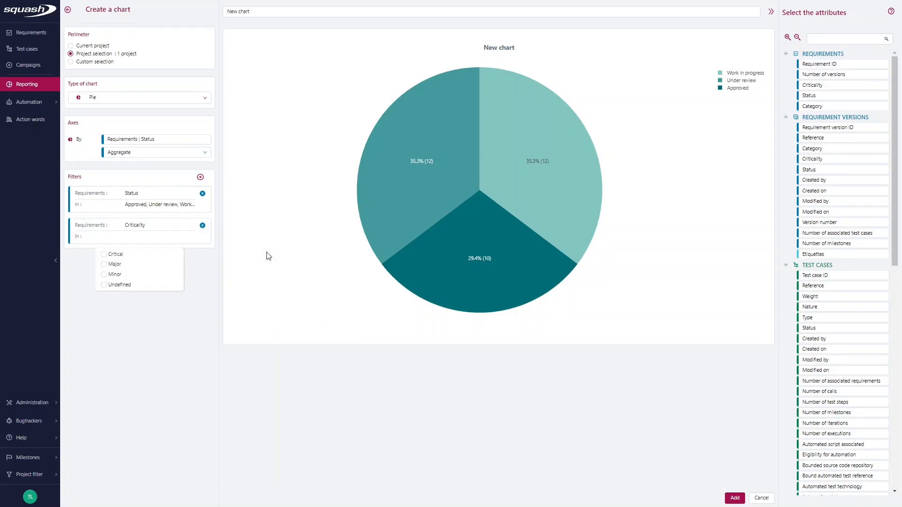
left_click(103, 256)
left_click(104, 264)
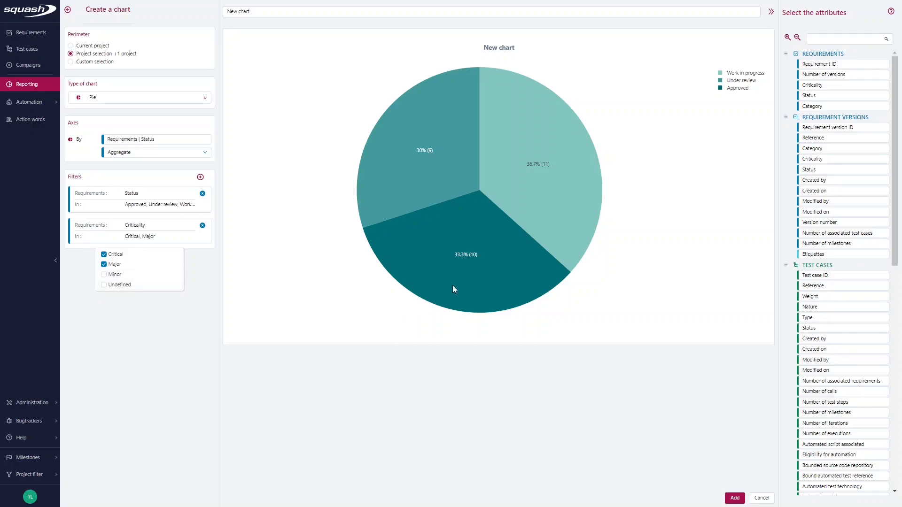
left_click(324, 277)
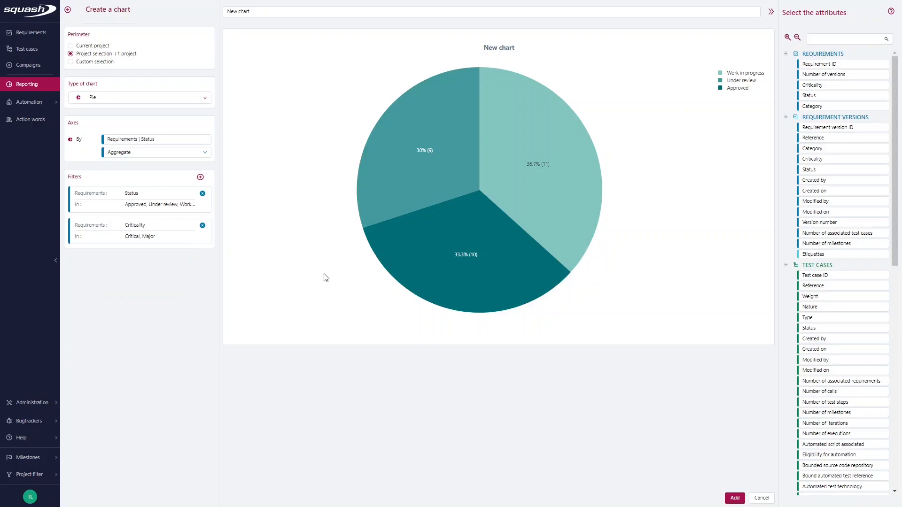
Step: Name the chart "Major and critical requirement statuses" and add it to the folder
left_click(264, 7)
key("ctrl+a")
type("M")
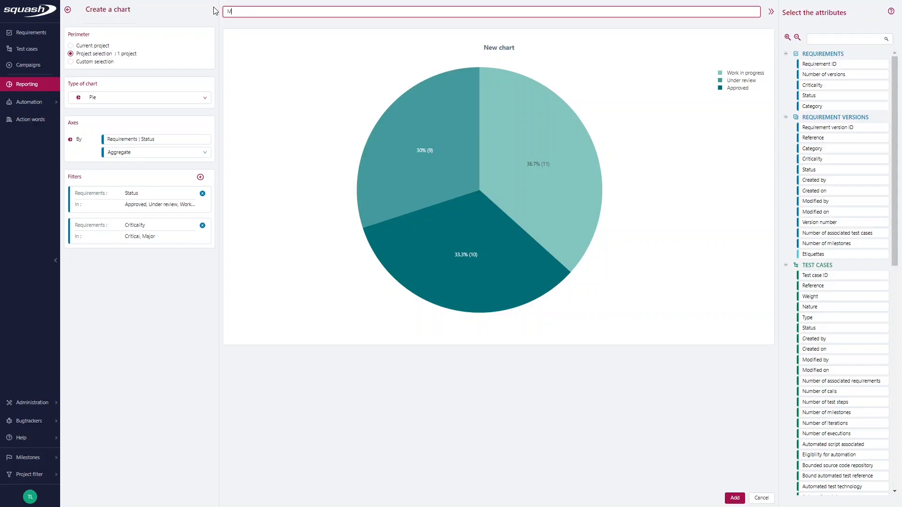
type("ajor and critical requirement statuses")
left_click(368, 389)
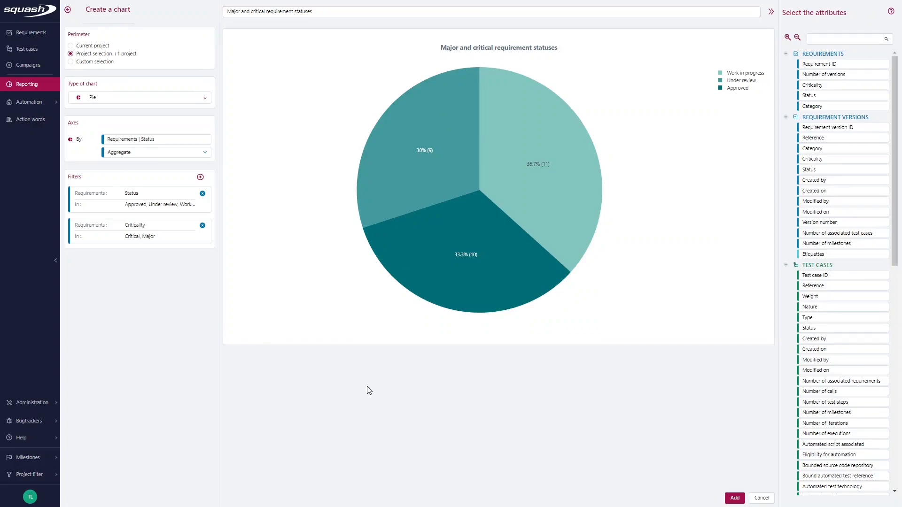
left_click(734, 498)
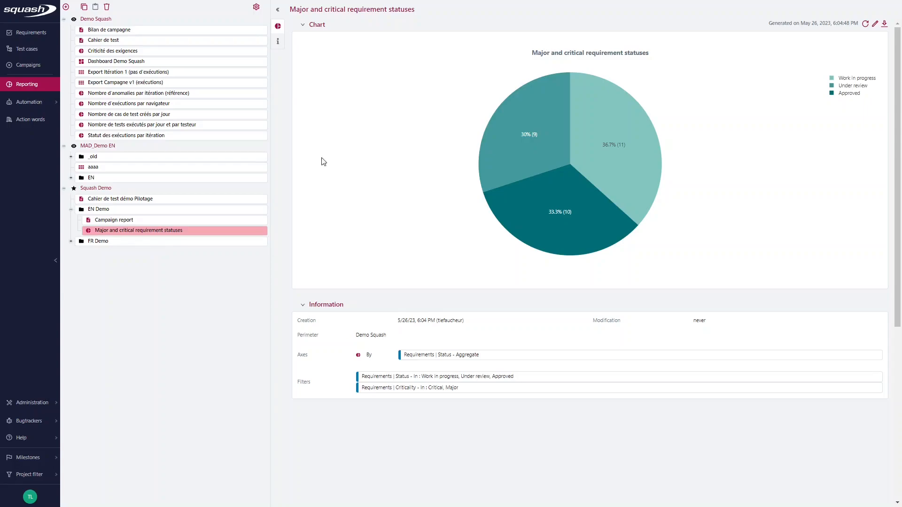
Step: Start another new chart and set its perimeter to a project selection containing only Demo Squash
mouse_move(519, 218)
left_click(66, 8)
left_click(86, 35)
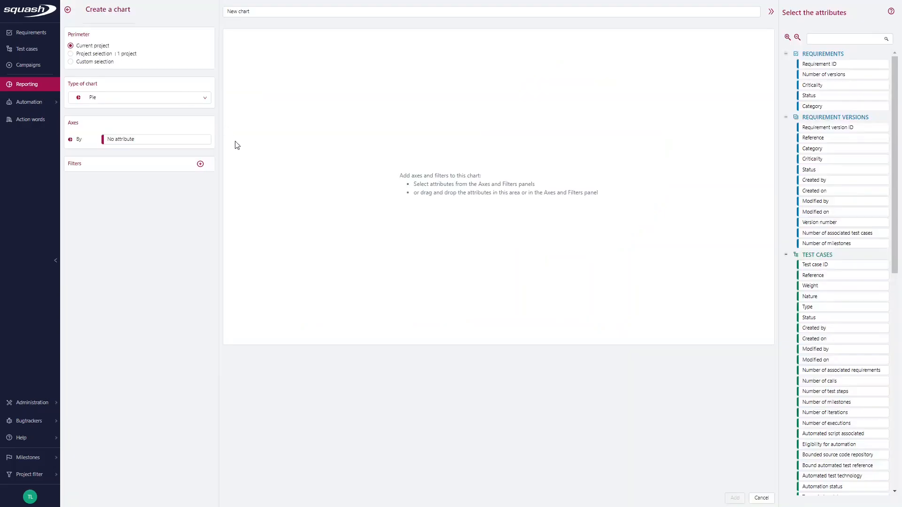
left_click(107, 53)
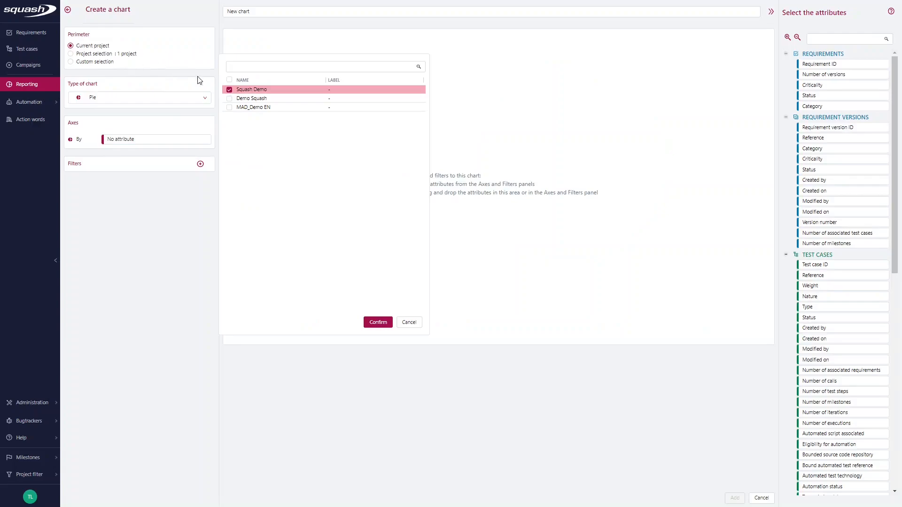
left_click(229, 99)
left_click(230, 89)
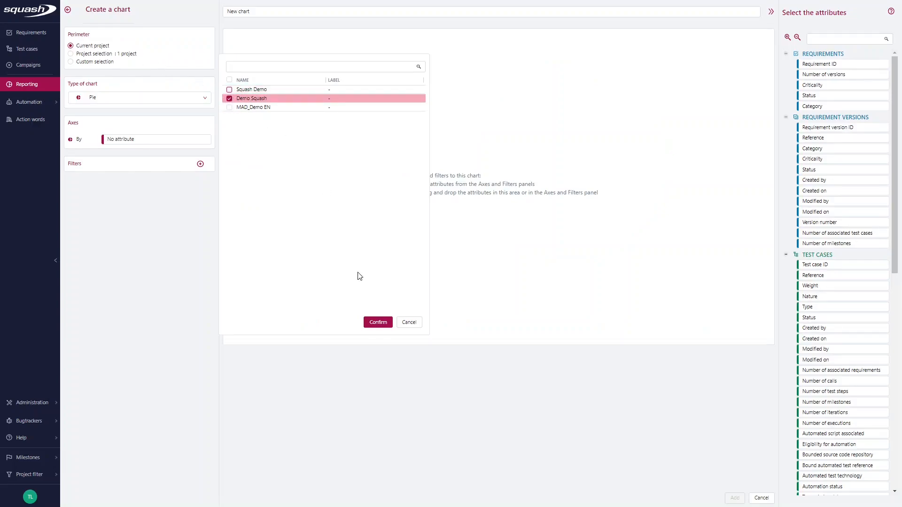
left_click(377, 322)
Step: Set the chart type to Histogram and use the iterations' Number of issues attribute as its measure
left_click(158, 99)
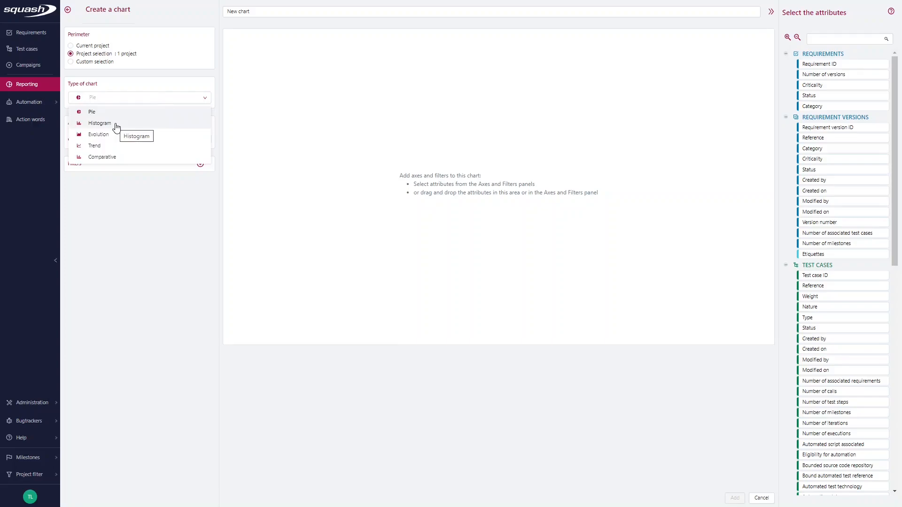
left_click(101, 124)
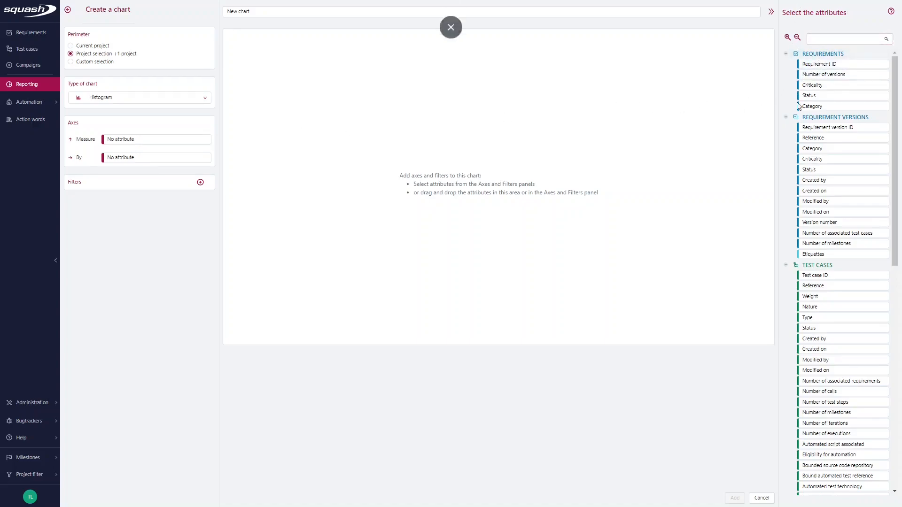
left_click(798, 38)
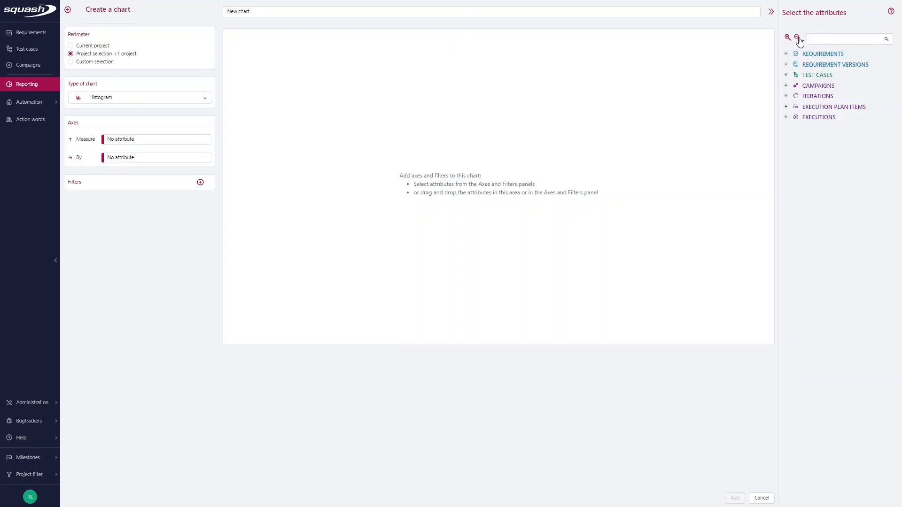
left_click(787, 97)
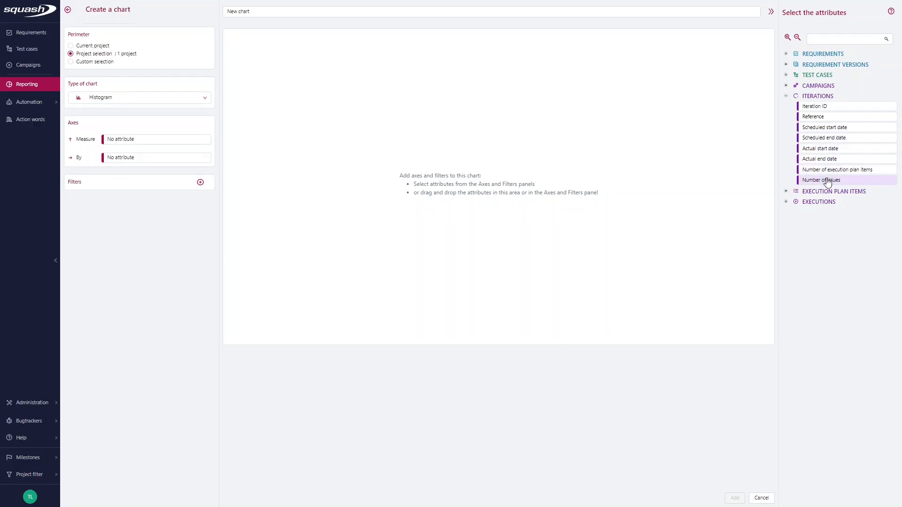
left_click_drag(828, 182, 480, 145)
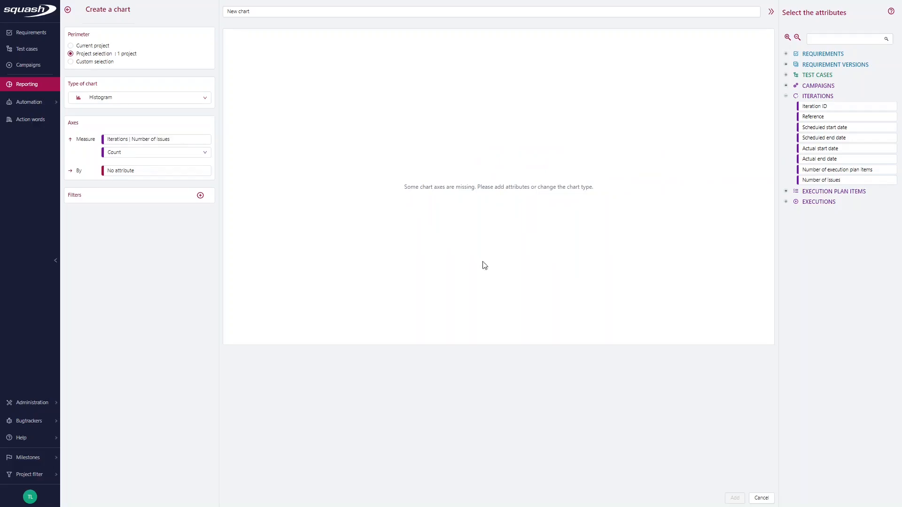
Step: Break the histogram down by iteration Reference and set the issue measure's operation to Sum
left_click(133, 143)
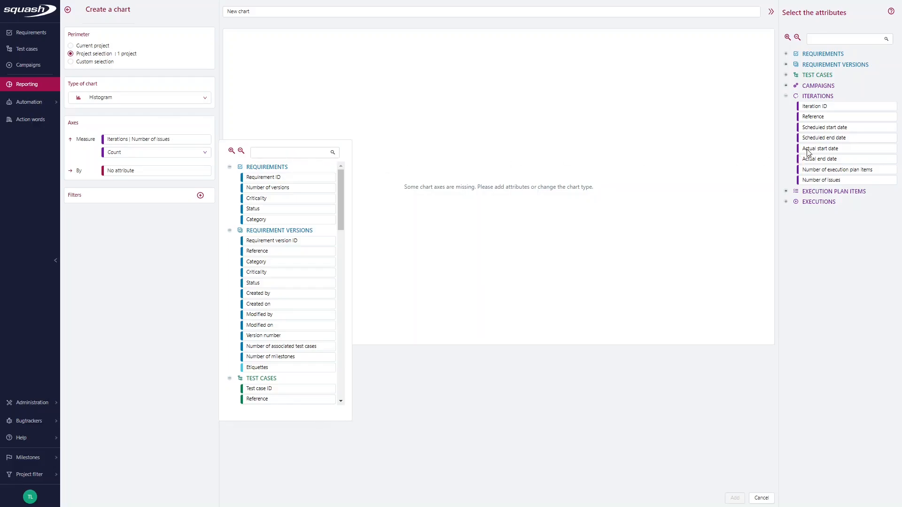
left_click_drag(815, 120, 120, 176)
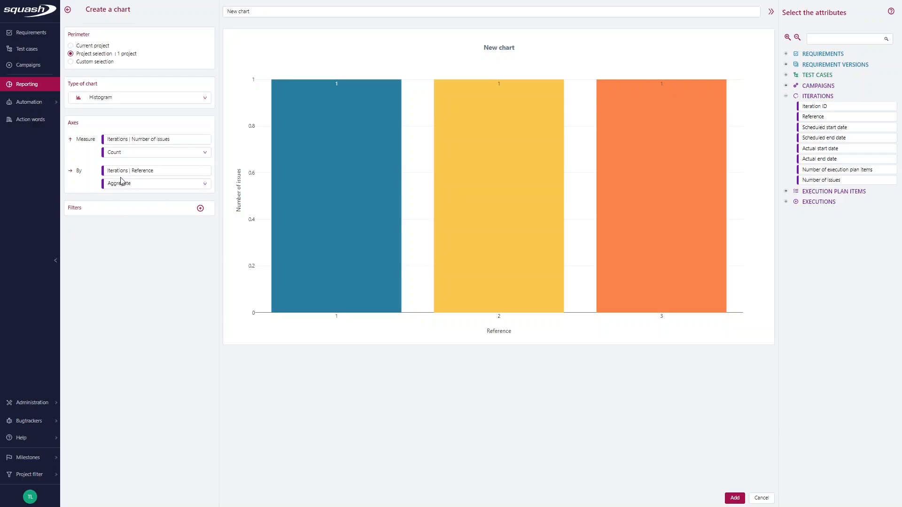
left_click(155, 155)
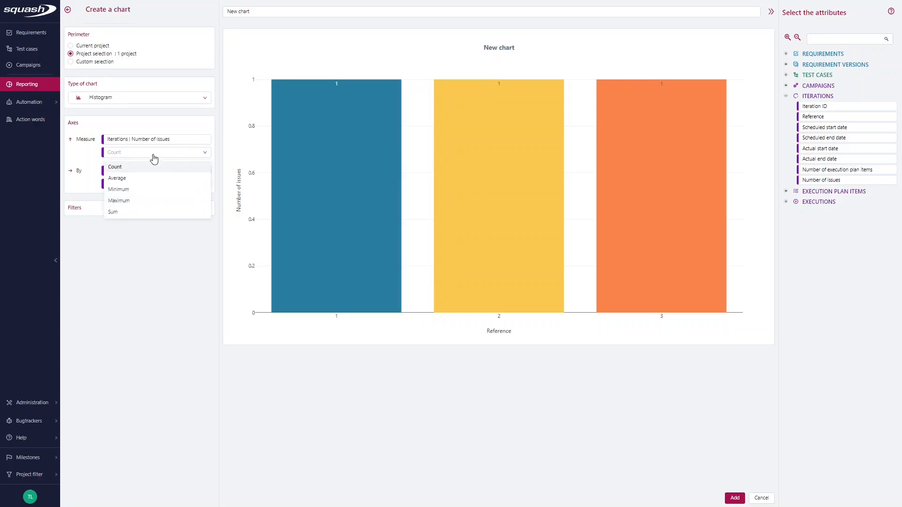
left_click(136, 216)
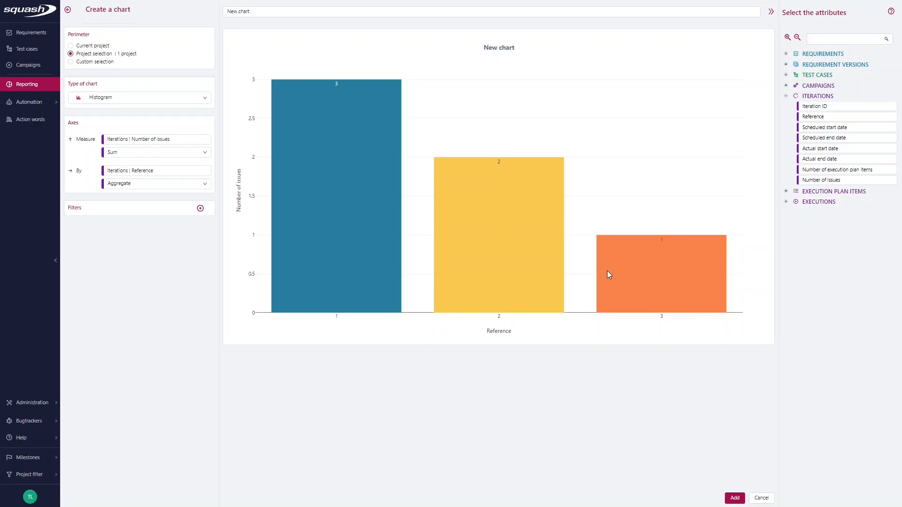
Step: Name the chart "Number of anomalies per iteration" and add it to the folder
left_click_drag(255, 12, 217, 13)
type("Number o")
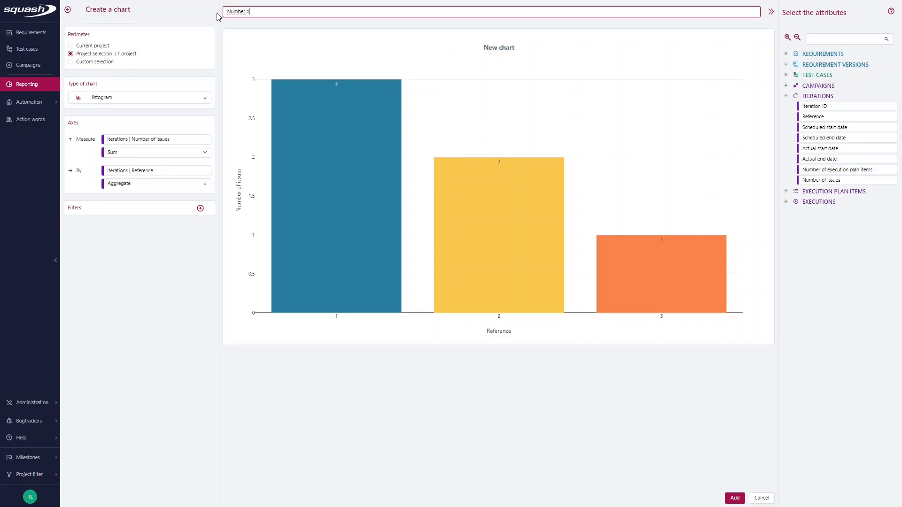
type("f anomalies per iteration")
left_click(732, 497)
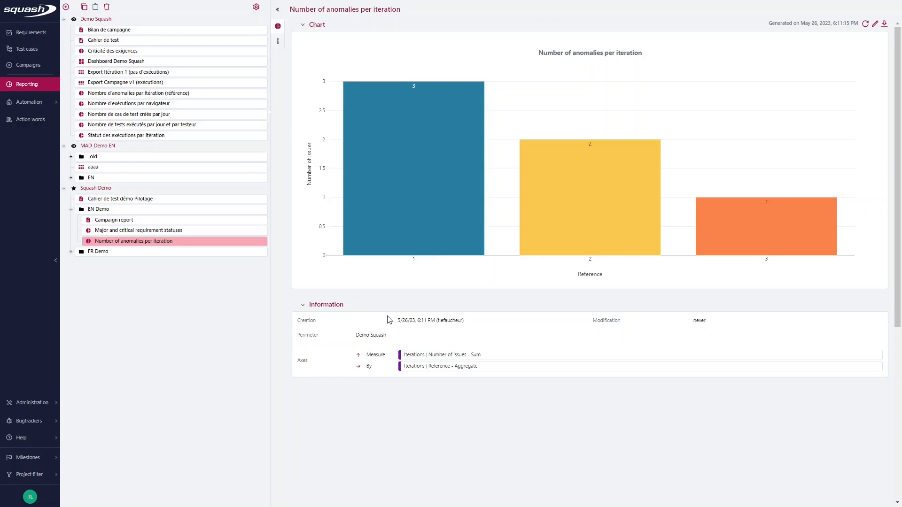
Step: Start another new chart and limit its perimeter to a project selection containing only Demo Squash
left_click(66, 7)
left_click(81, 31)
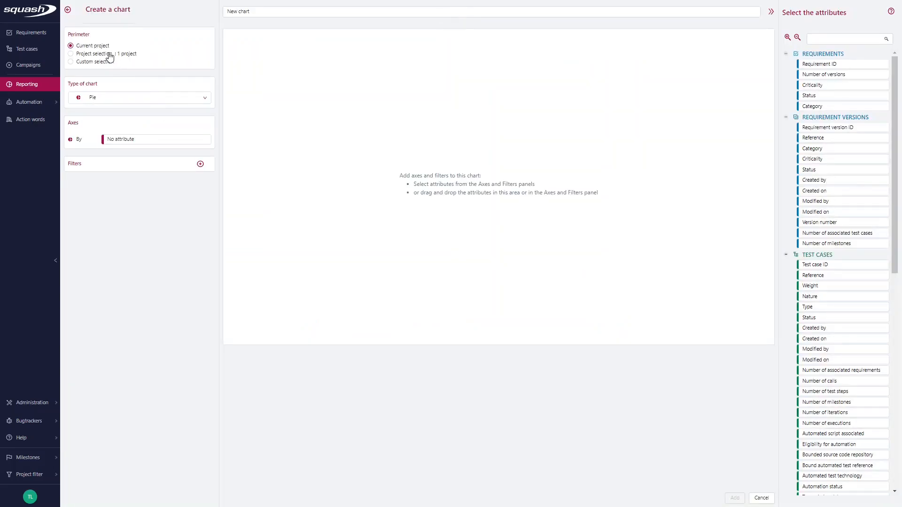
left_click(71, 55)
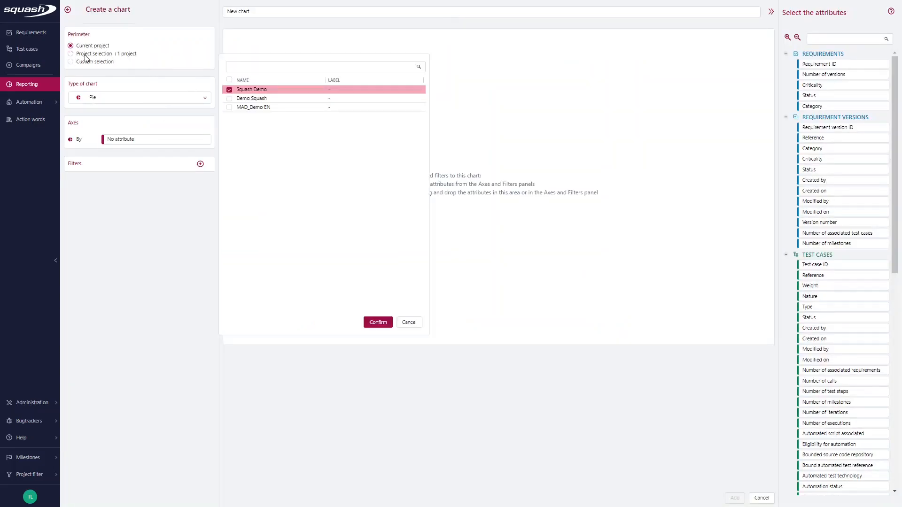
left_click(236, 98)
left_click(229, 90)
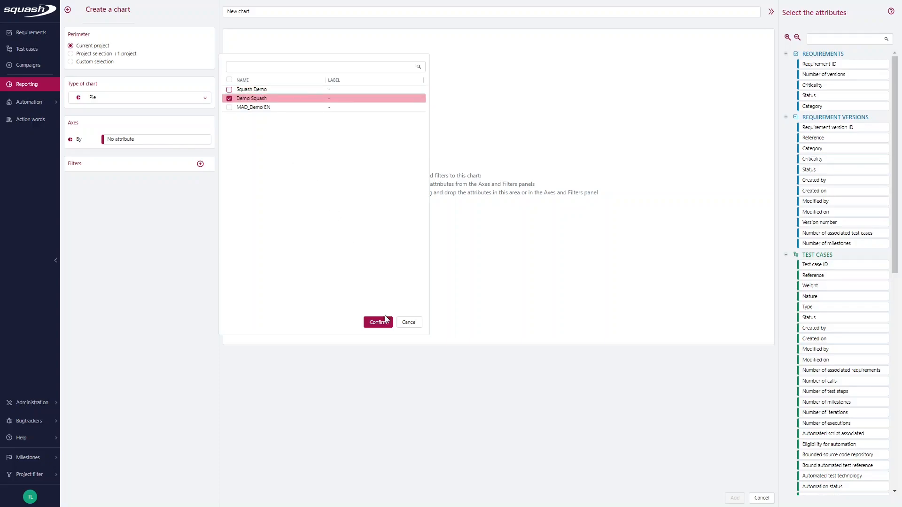
left_click(384, 321)
Step: Set the chart type to Histogram and use the executions' Execution ID attribute as its measure
left_click(92, 97)
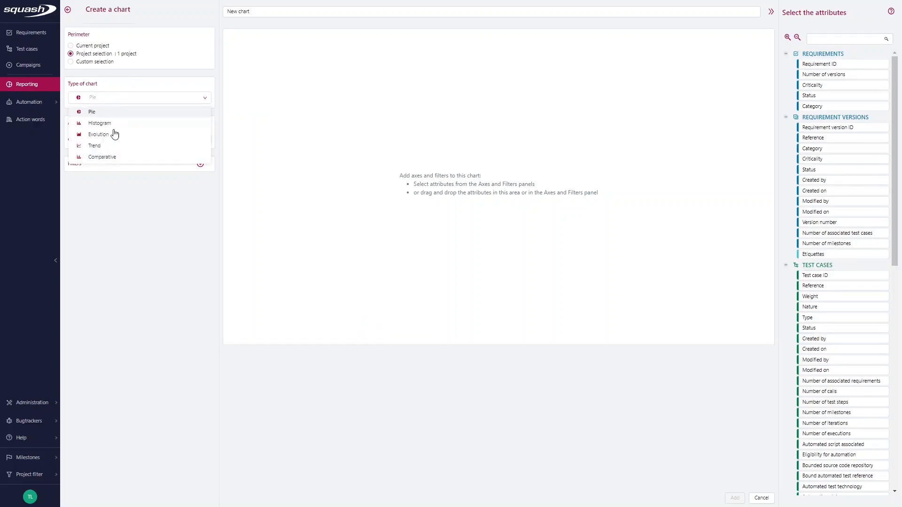
left_click(117, 124)
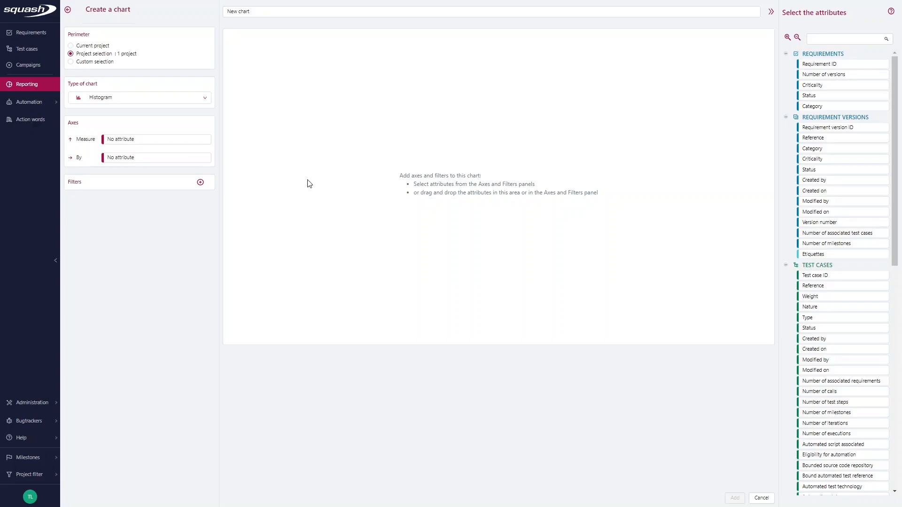
left_click_drag(898, 122, 900, 342)
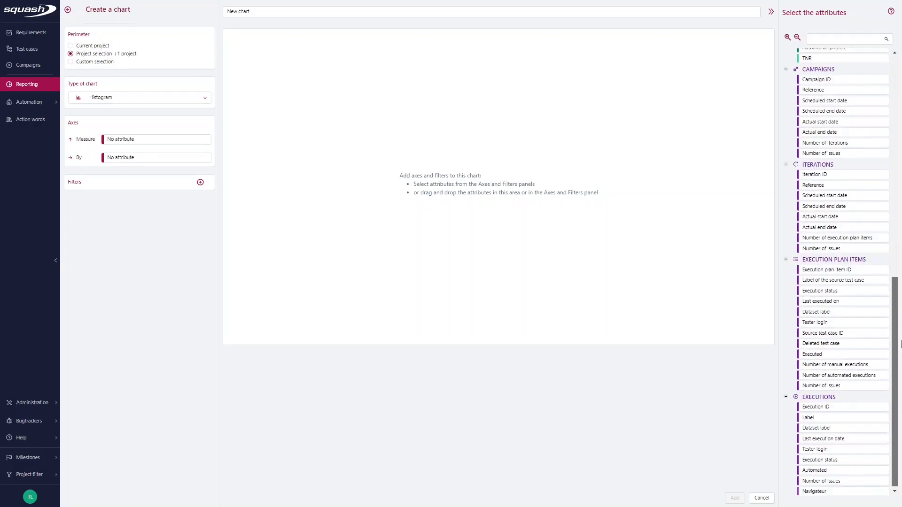
left_click_drag(814, 407, 121, 141)
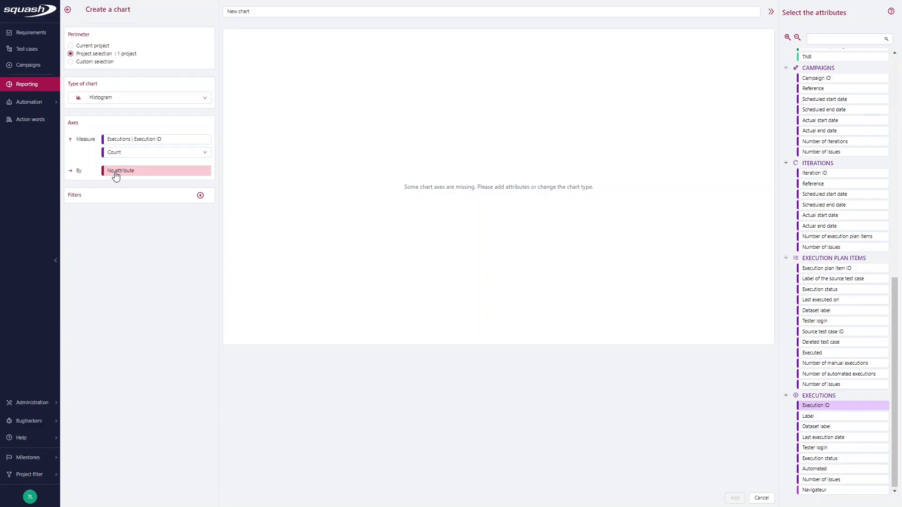
Step: Search the attributes for "naviga", break the histogram down by the executions' Navigateur attribute, and clear the search
left_click(838, 38)
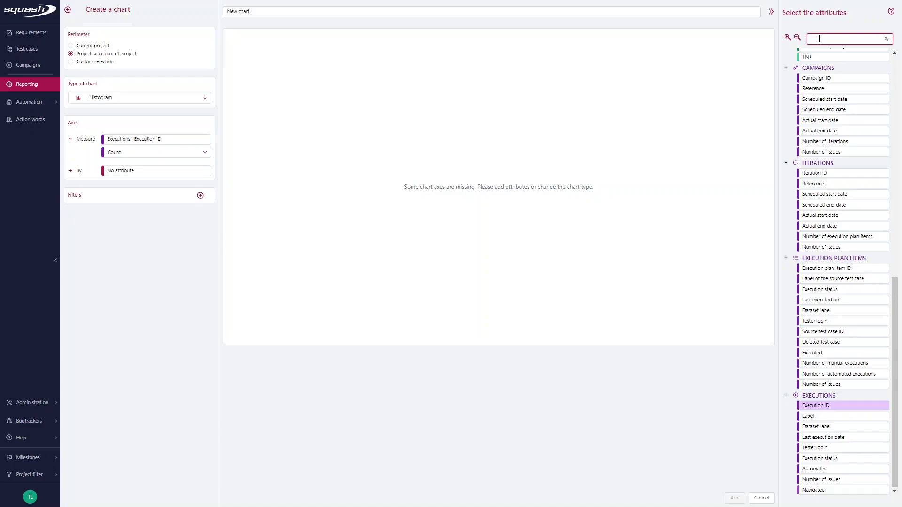
type("naviga")
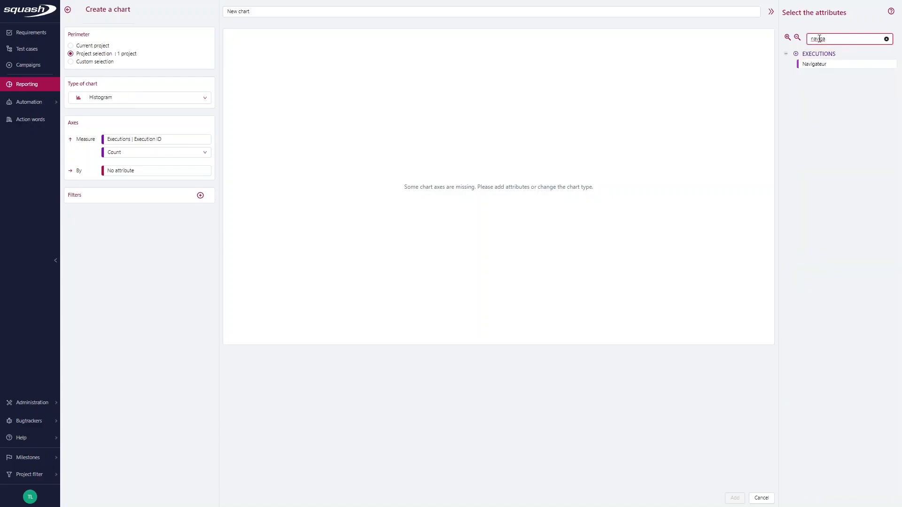
left_click_drag(820, 69, 141, 172)
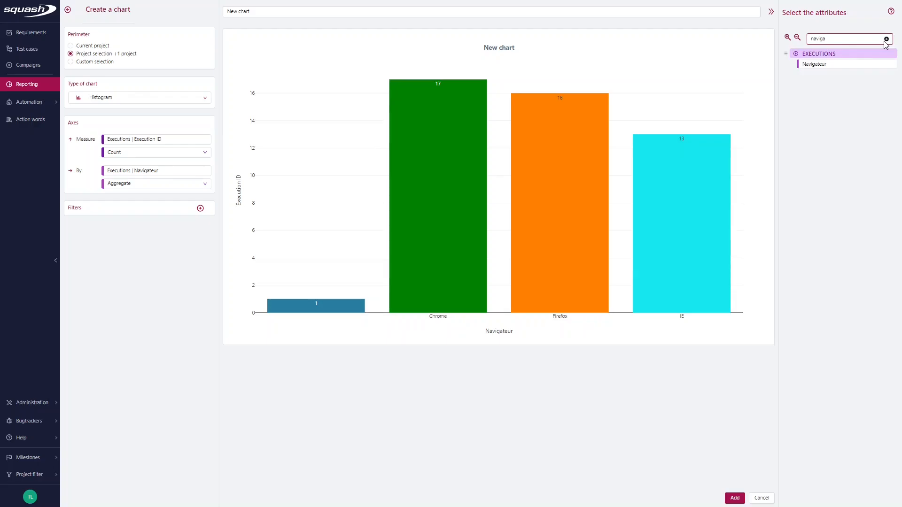
left_click(886, 40)
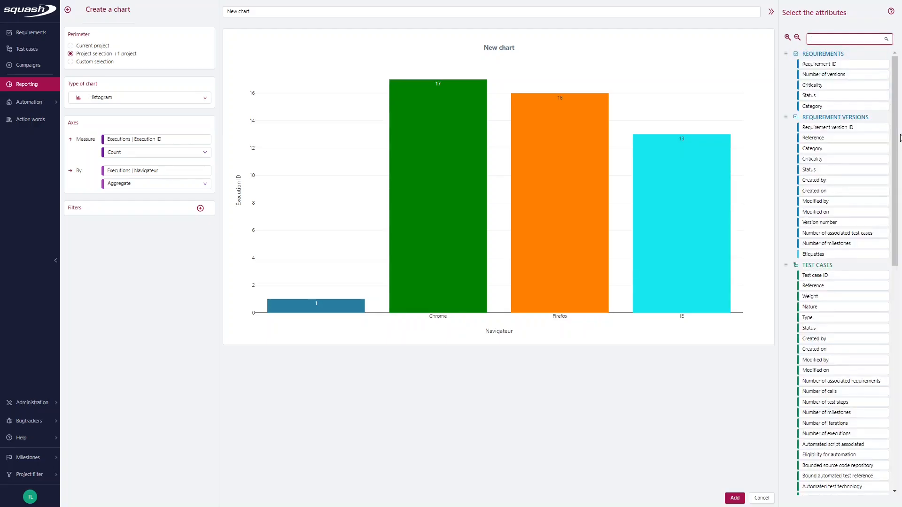
left_click_drag(895, 141, 891, 414)
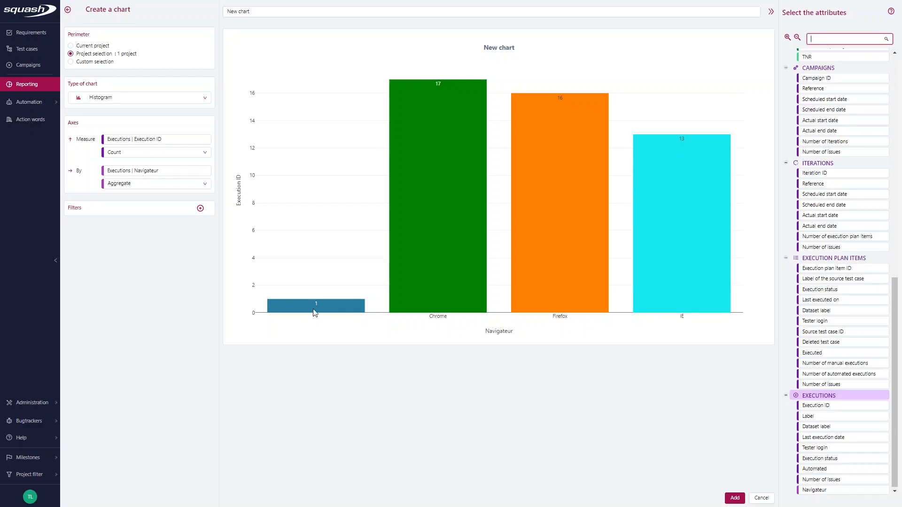
Step: Name the chart "Number of executions per browser" and add it to the folder
left_click(298, 11)
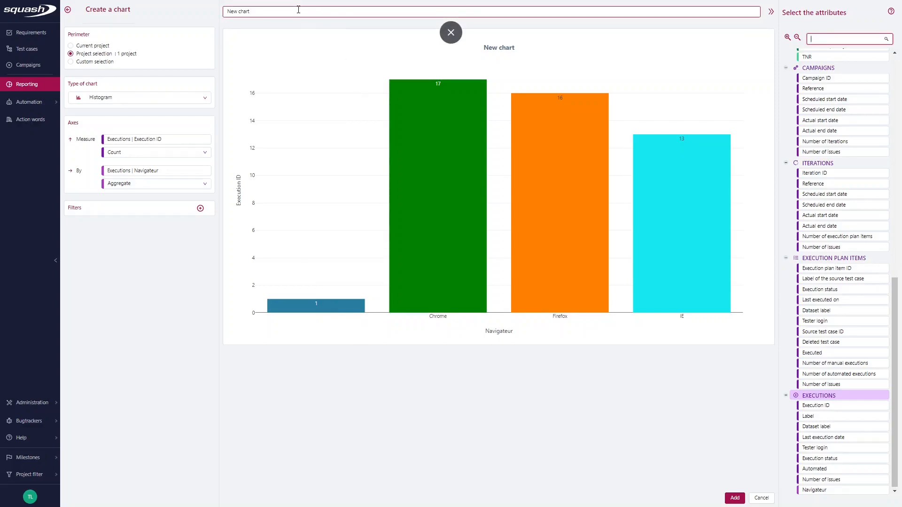
type("Nu")
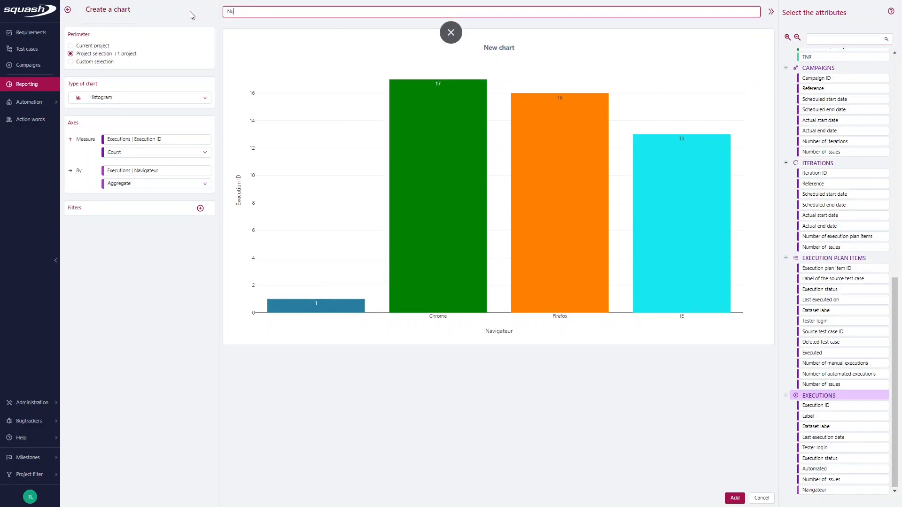
type("mber of executions per browse")
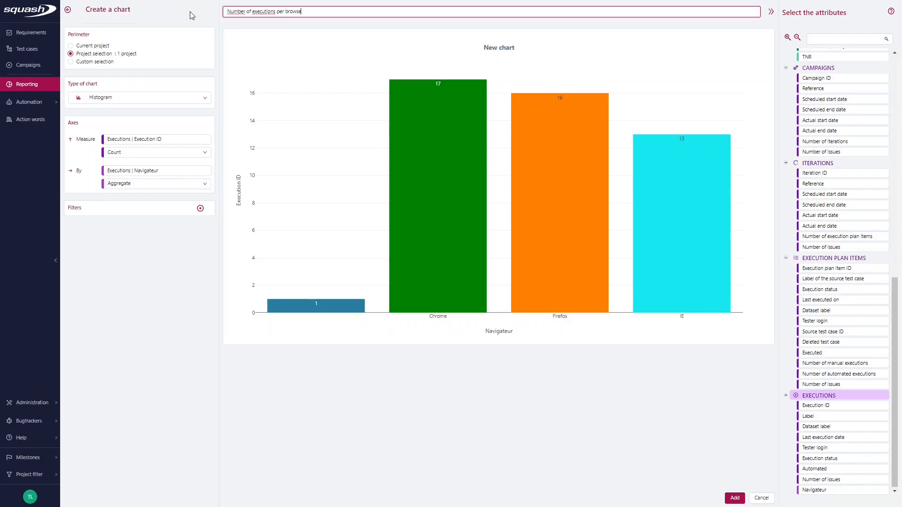
type("r")
key("Return")
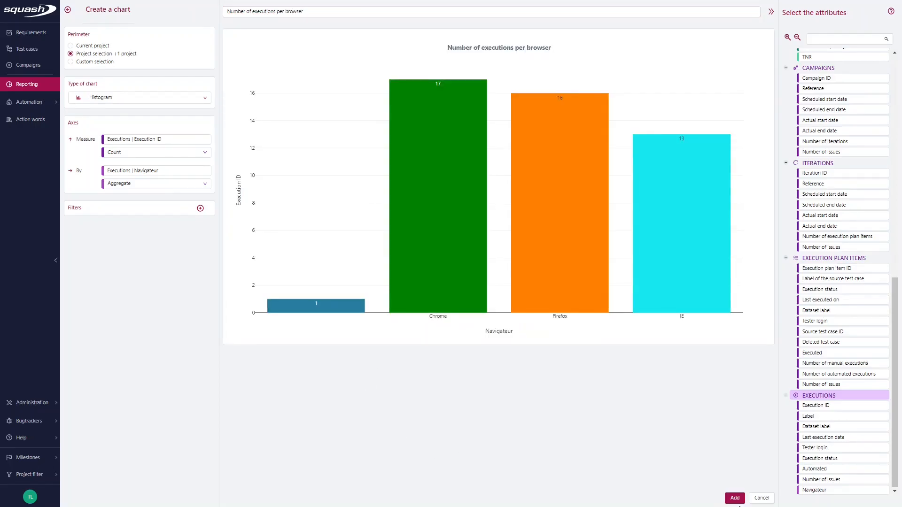
left_click(735, 499)
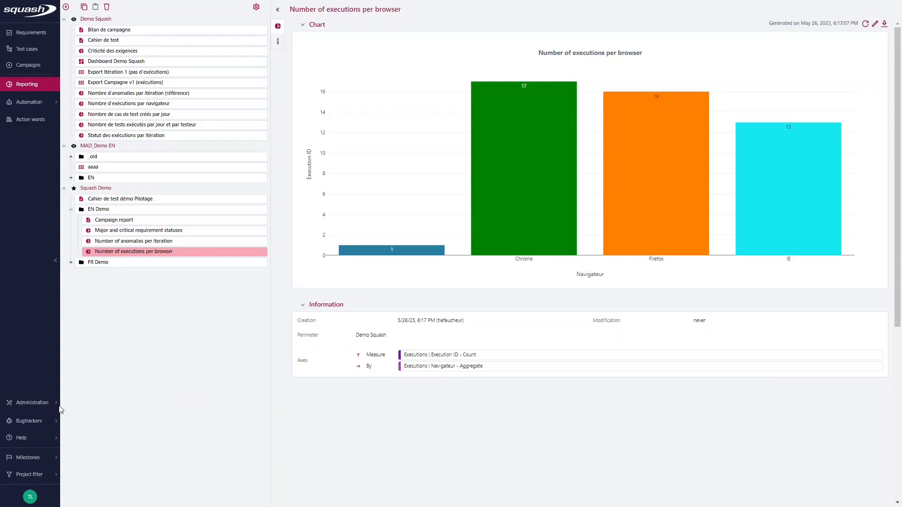
Step: Start a further new chart with a project selection perimeter that includes Demo Squash and excludes Squash Demo
mouse_move(39, 411)
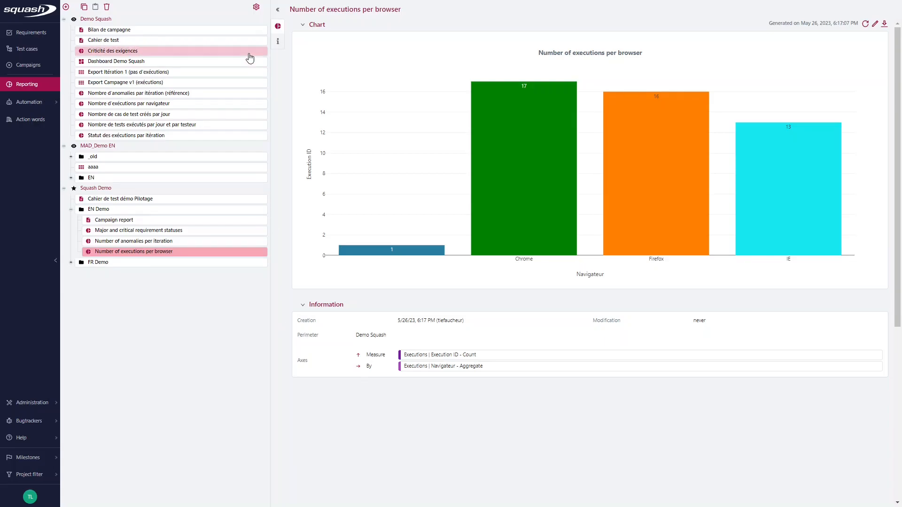
left_click(65, 7)
left_click(83, 33)
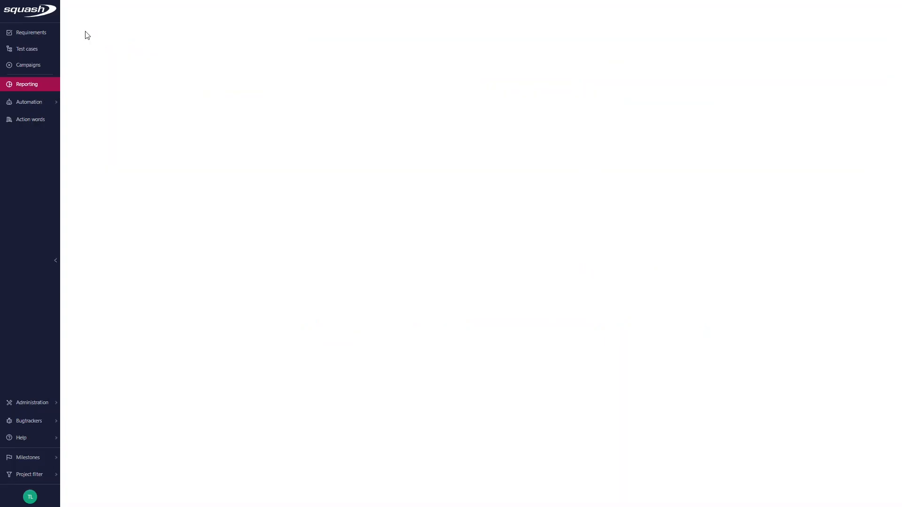
left_click(93, 54)
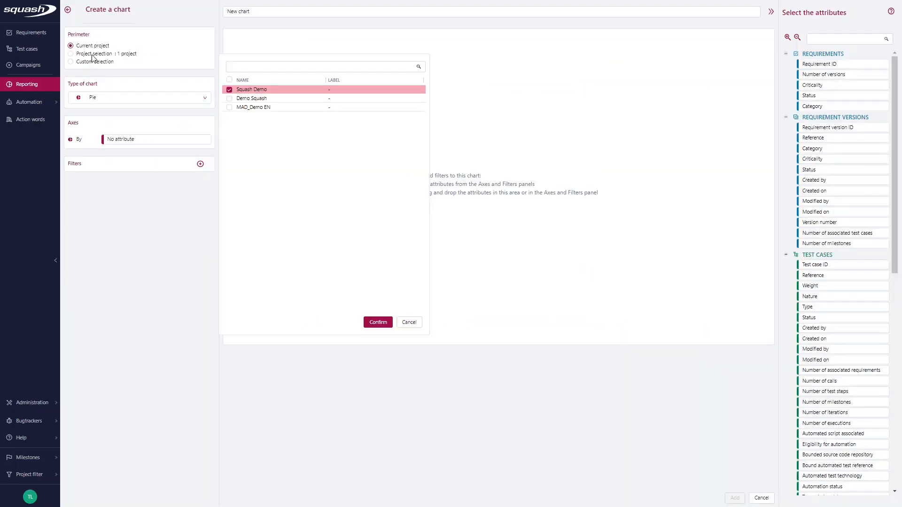
left_click(230, 99)
left_click(230, 90)
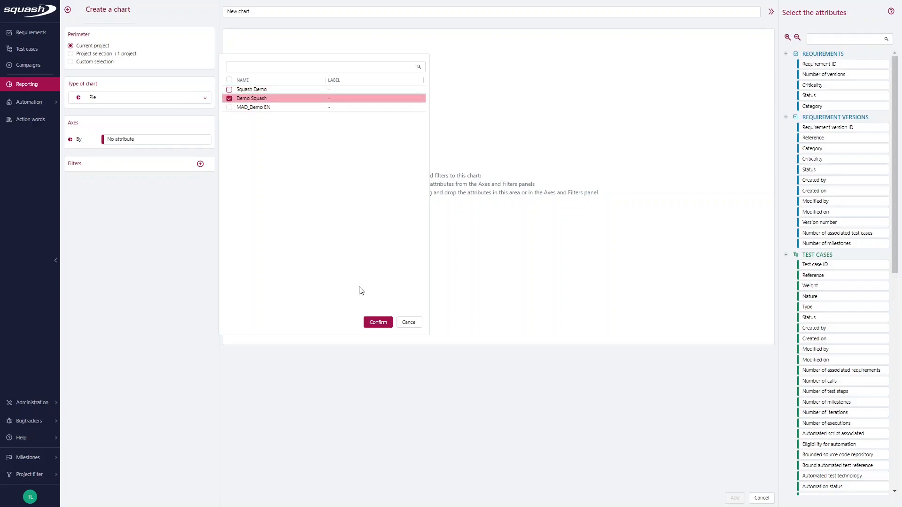
left_click(377, 323)
Step: Make it an Evolution chart measuring the test cases' Test case ID by the test cases' Created on attribute
left_click(156, 101)
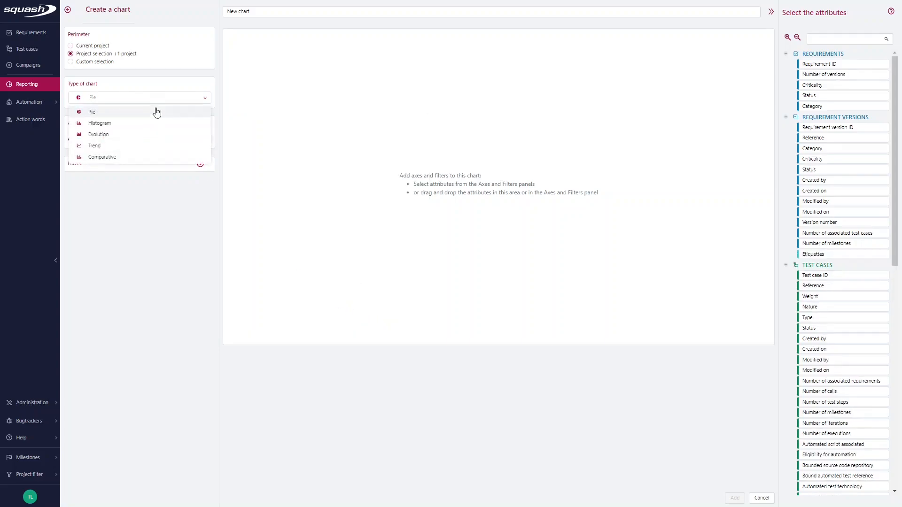
left_click(149, 137)
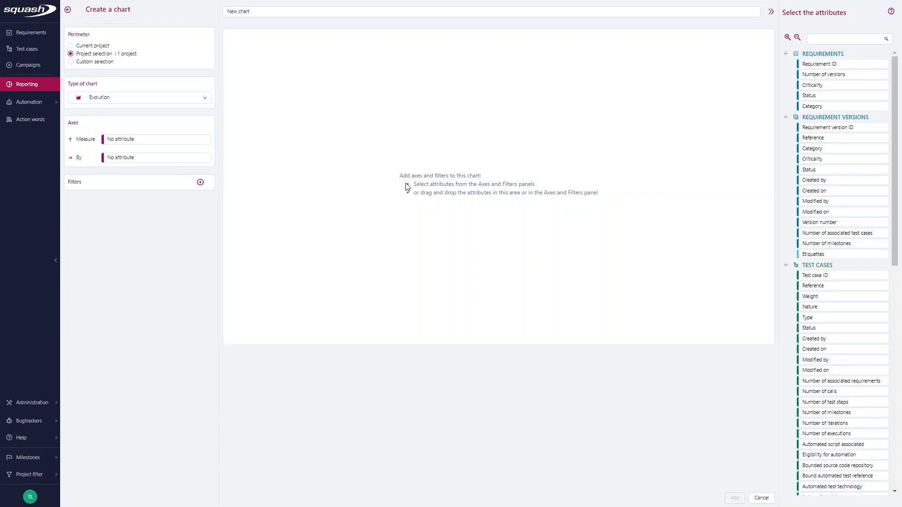
left_click(797, 37)
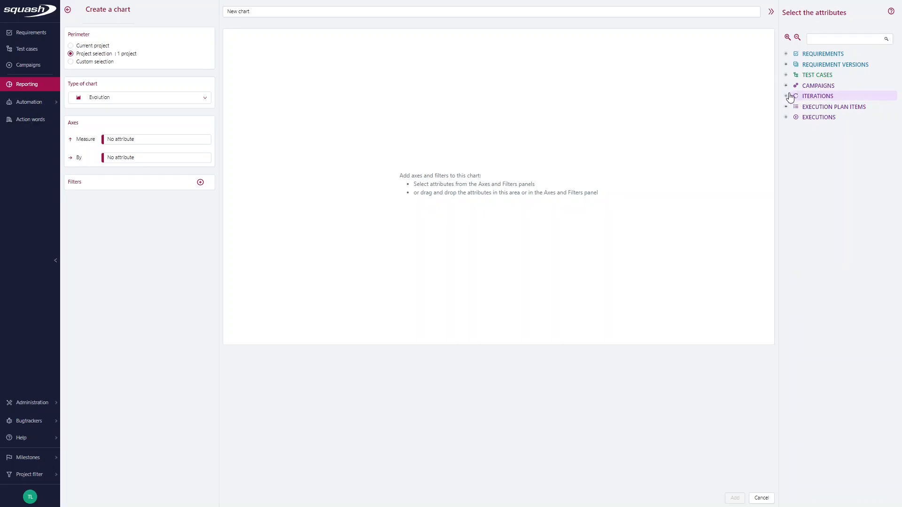
left_click(785, 74)
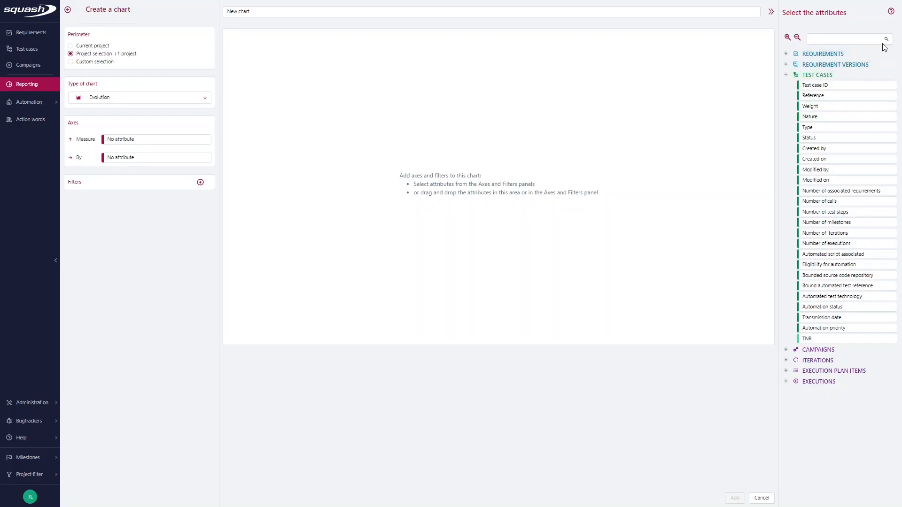
left_click_drag(822, 88, 155, 141)
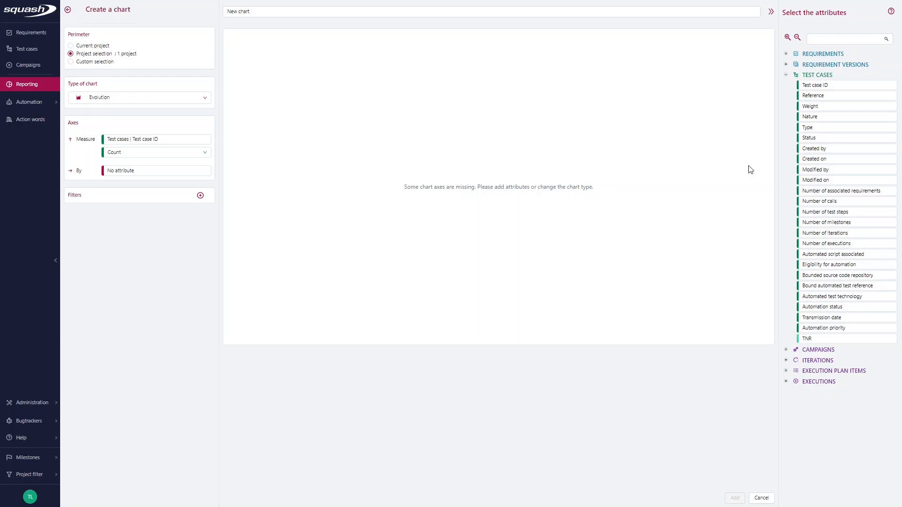
left_click_drag(814, 160, 147, 174)
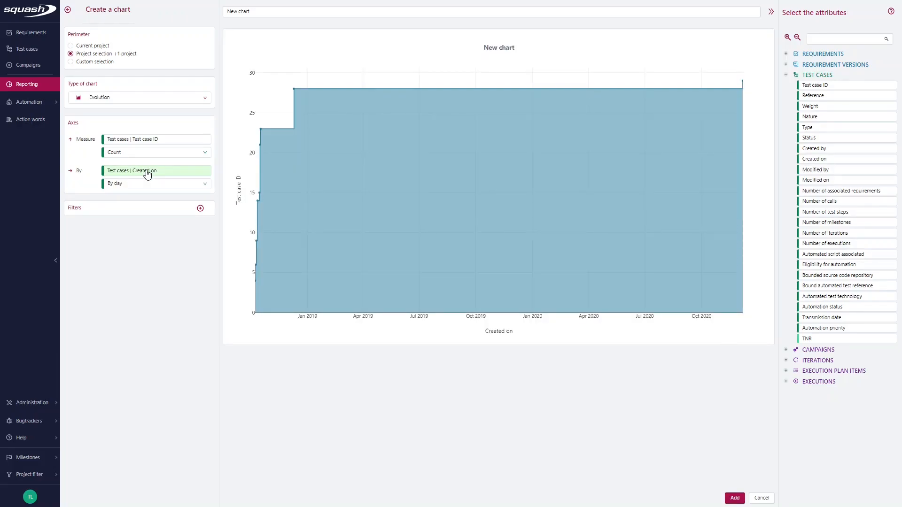
Step: Review the date grouping choices for Created on and the aggregation choices for the Test case ID measure
left_click(172, 186)
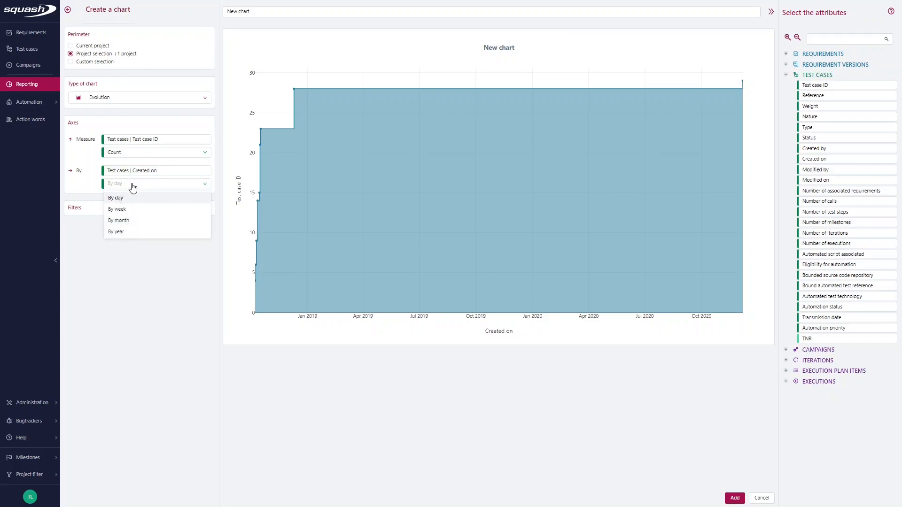
left_click(147, 153)
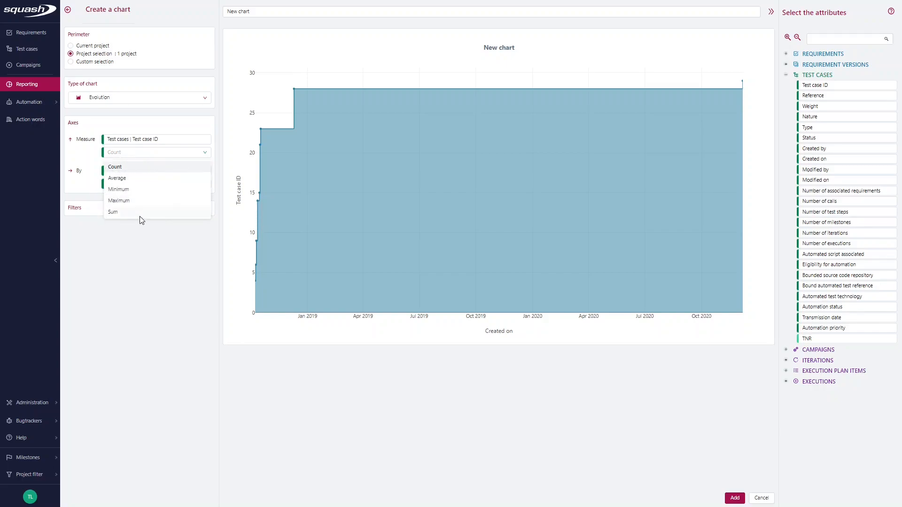
left_click(85, 190)
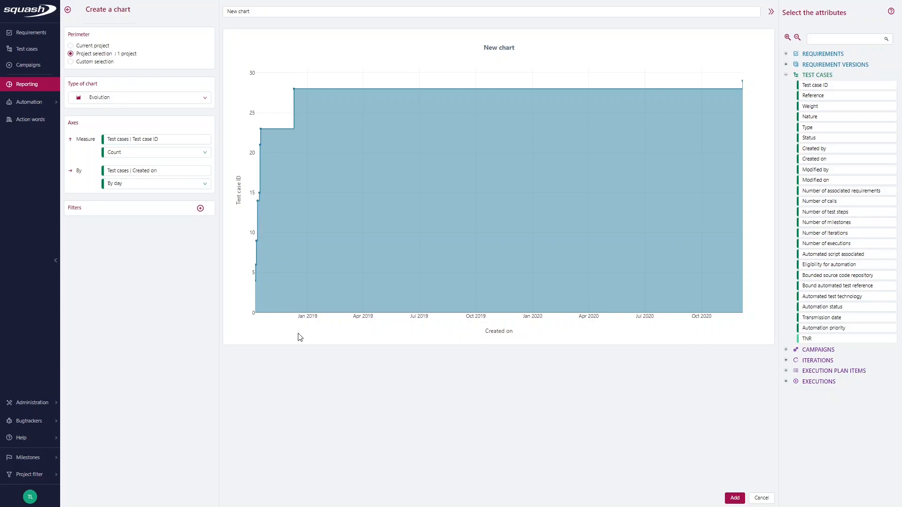
Step: Name the chart "Number of test cases created per day" and add it to the folder
left_click(257, 11)
type("Number of test cases")
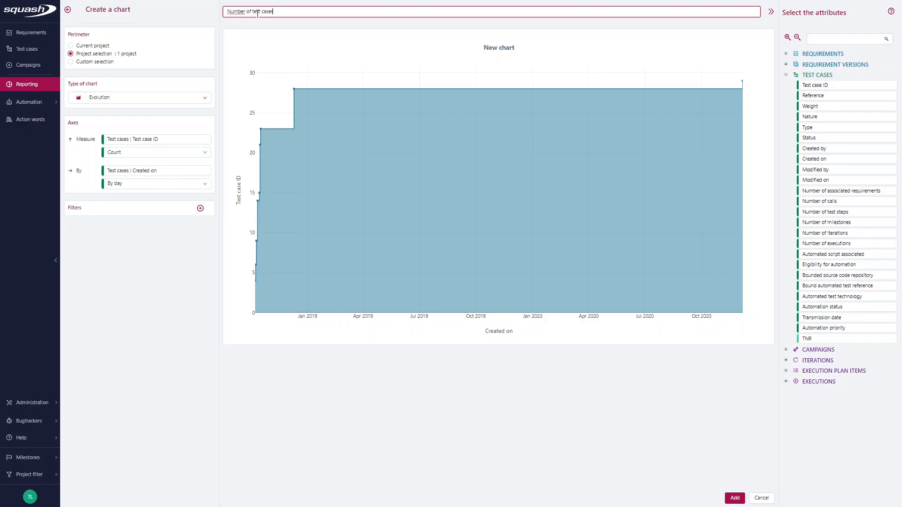
type(" created per day")
left_click(497, 379)
left_click(735, 498)
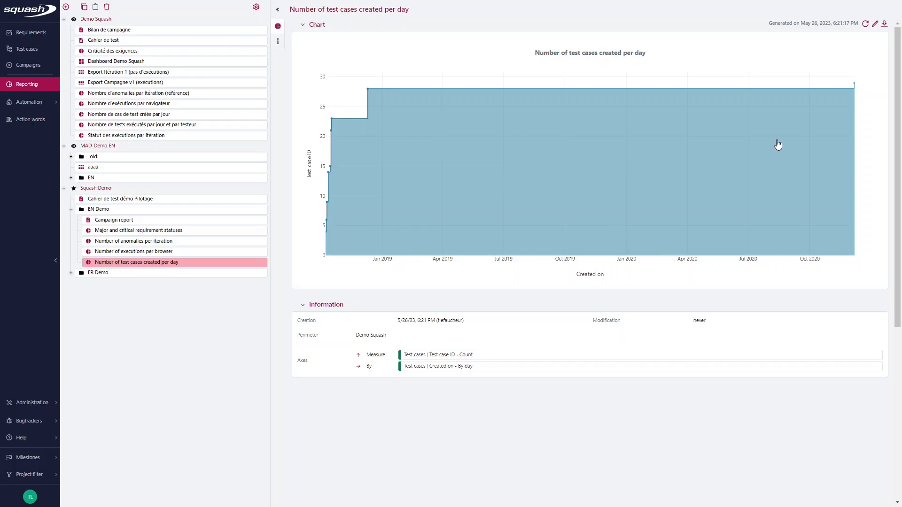
Step: Reopen the test case creation chart for editing and filter it on the test cases' Created on attribute with the "Is lower or equals" operator
left_click(876, 24)
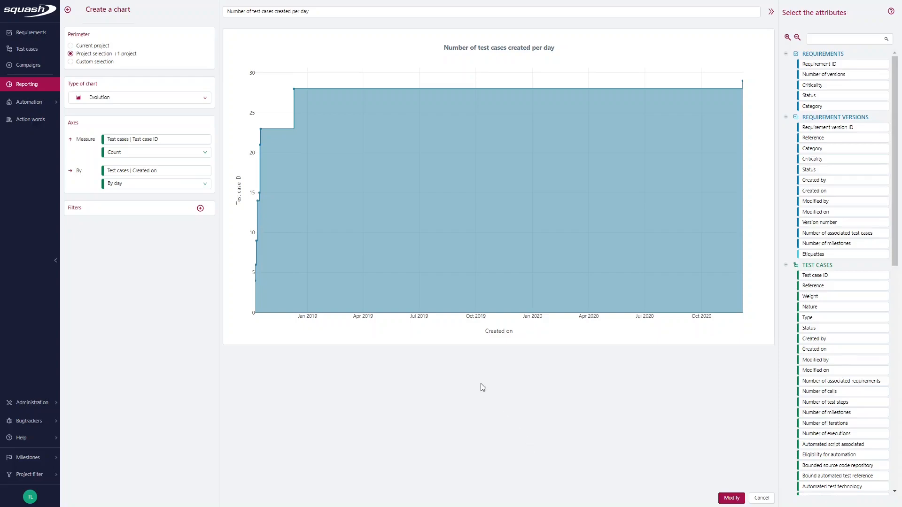
mouse_move(258, 282)
mouse_move(742, 88)
left_click(200, 208)
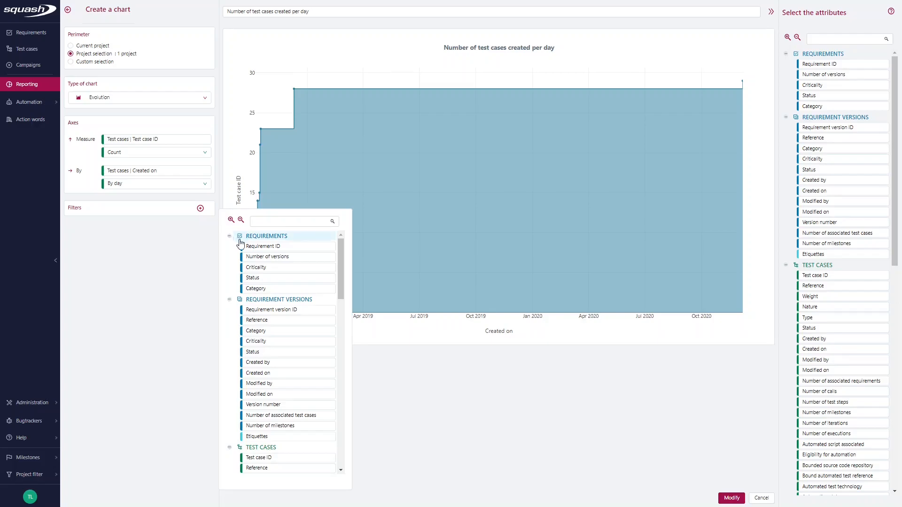
left_click_drag(339, 263, 339, 305)
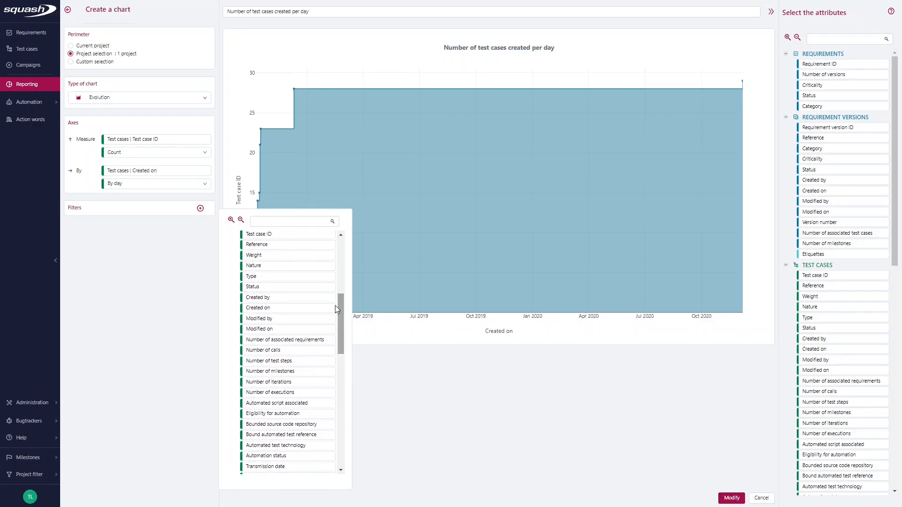
left_click(263, 308)
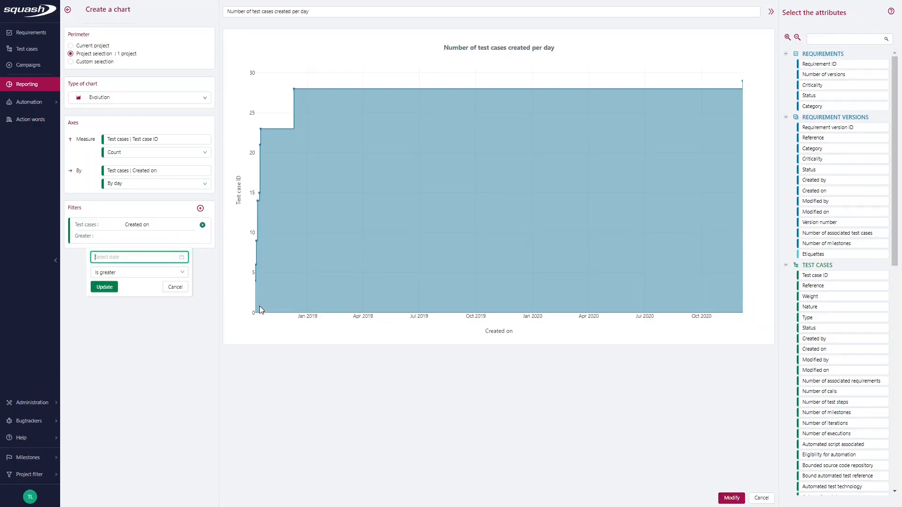
left_click(131, 276)
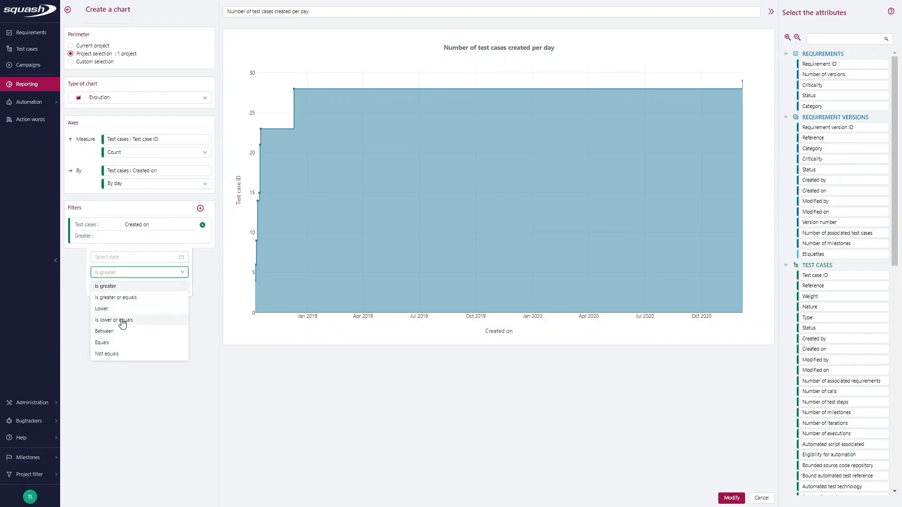
left_click(123, 321)
Step: Set the Created on filter date to 11/1/18, apply the filter, and save the modified chart
left_click(182, 258)
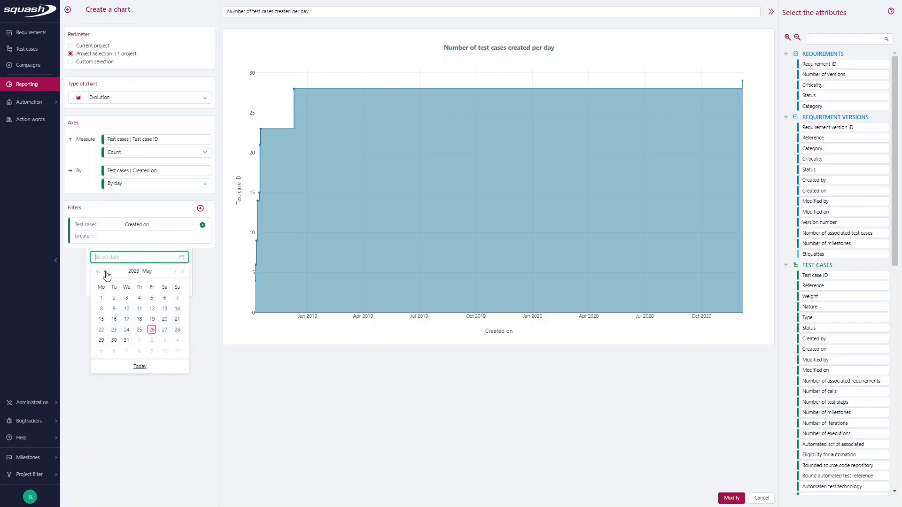
left_click(106, 272)
left_click(135, 271)
left_click(98, 272)
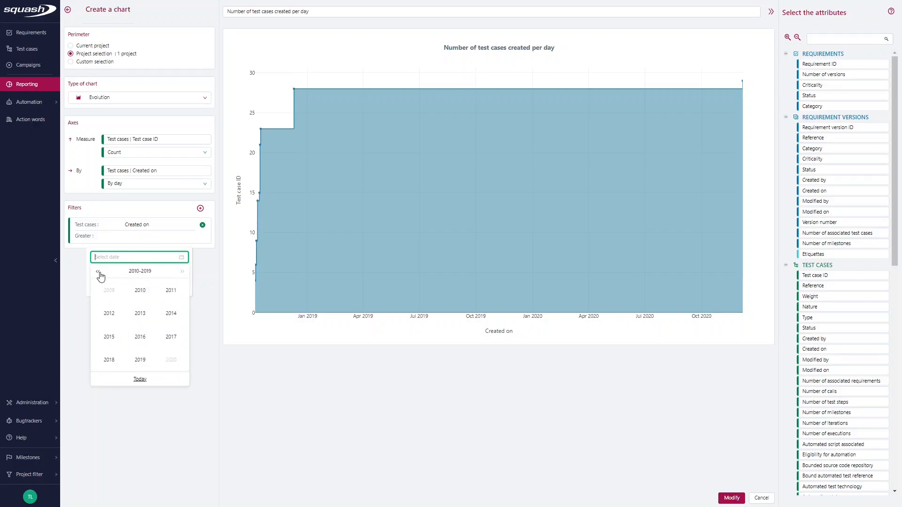
left_click(109, 360)
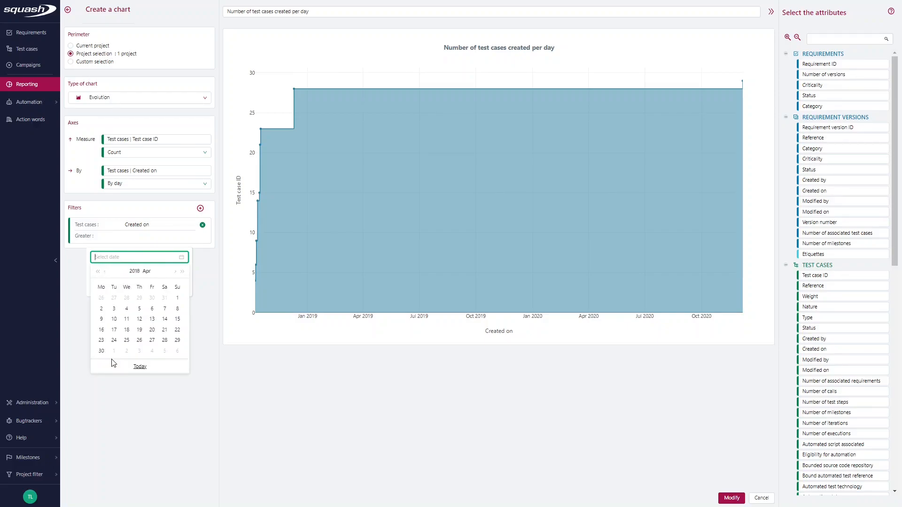
left_click(178, 274)
left_click(177, 274)
left_click(178, 273)
left_click(177, 274)
left_click(178, 274)
left_click(177, 274)
left_click(177, 274)
left_click(178, 274)
left_click(104, 272)
left_click(139, 297)
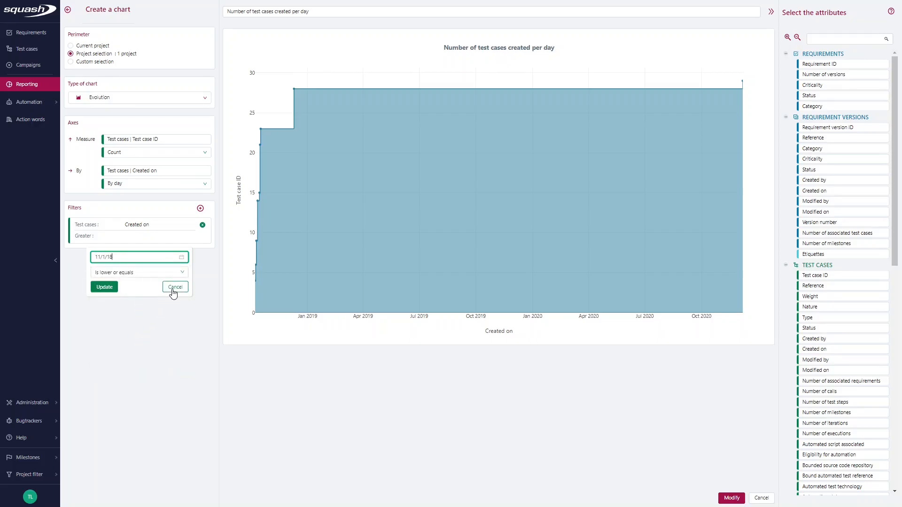
left_click(104, 287)
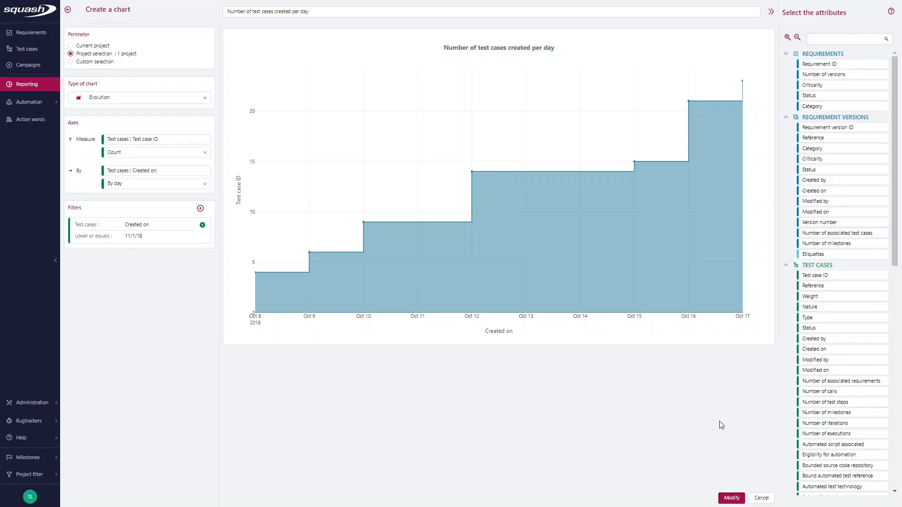
left_click(732, 498)
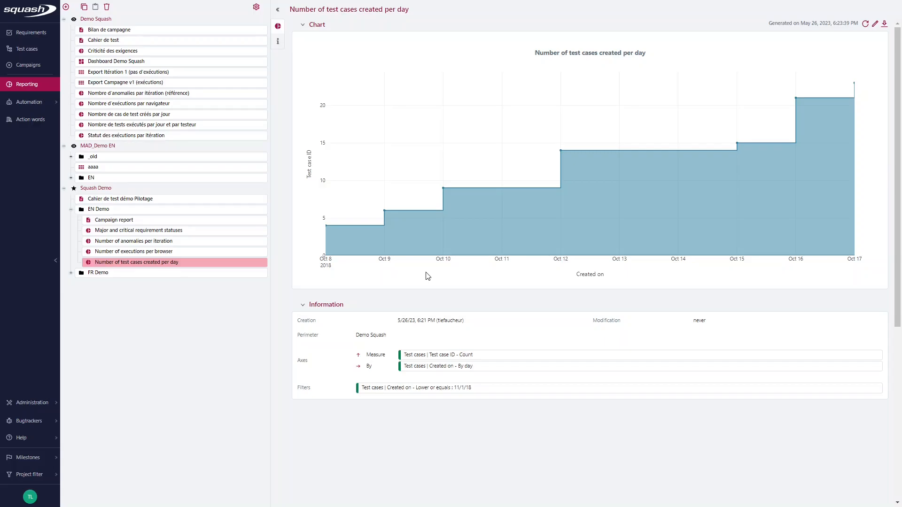
Step: Start another new chart with a project selection perimeter containing only Demo Squash instead of Squash Demo
left_click(65, 7)
left_click(90, 32)
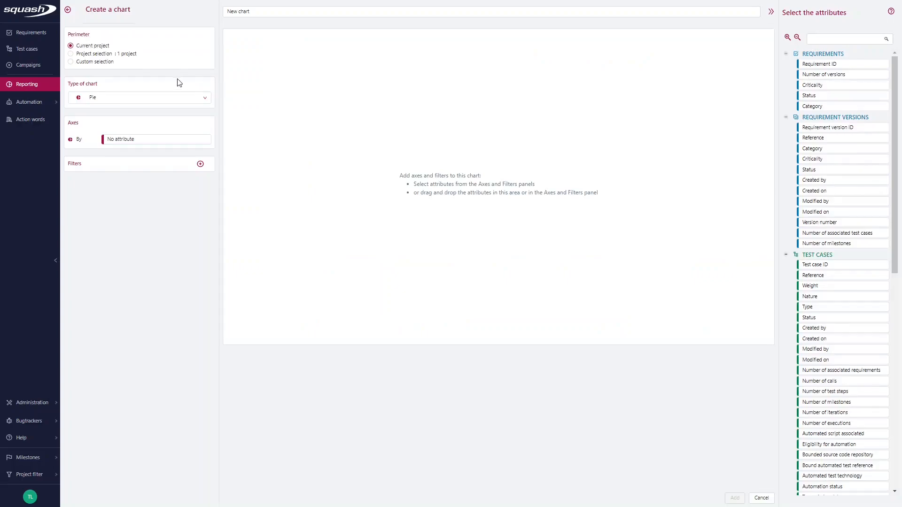
left_click(103, 55)
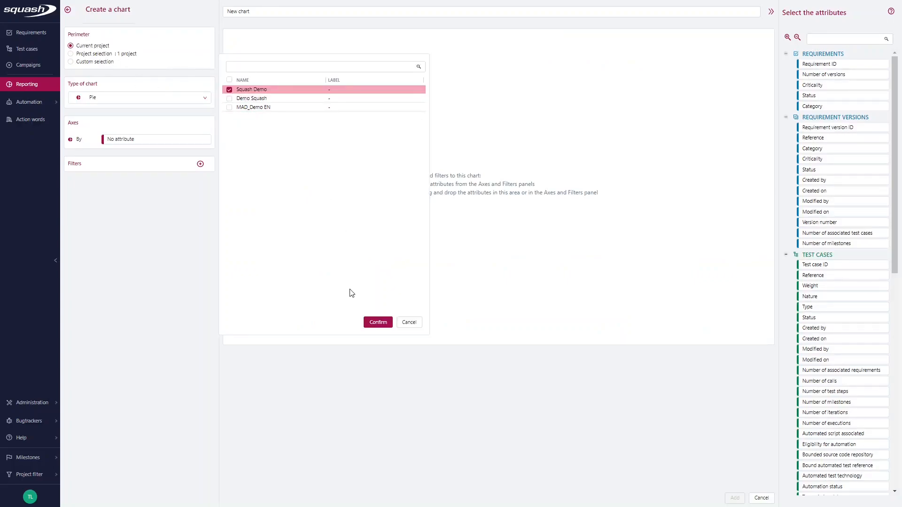
left_click(230, 99)
left_click(230, 90)
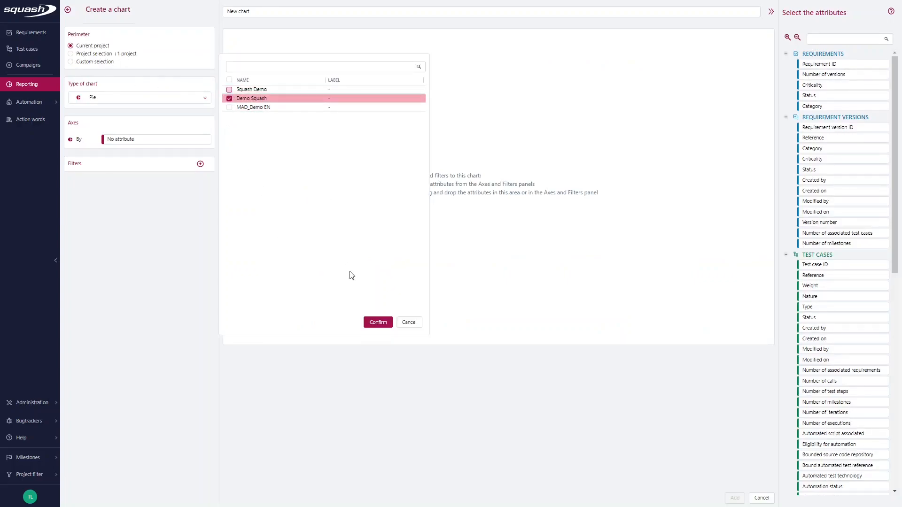
left_click(371, 321)
Step: Make it a Trend chart measuring Execution plan item ID by Last executed on, with Tester login as the series, all from execution plan items
left_click(113, 97)
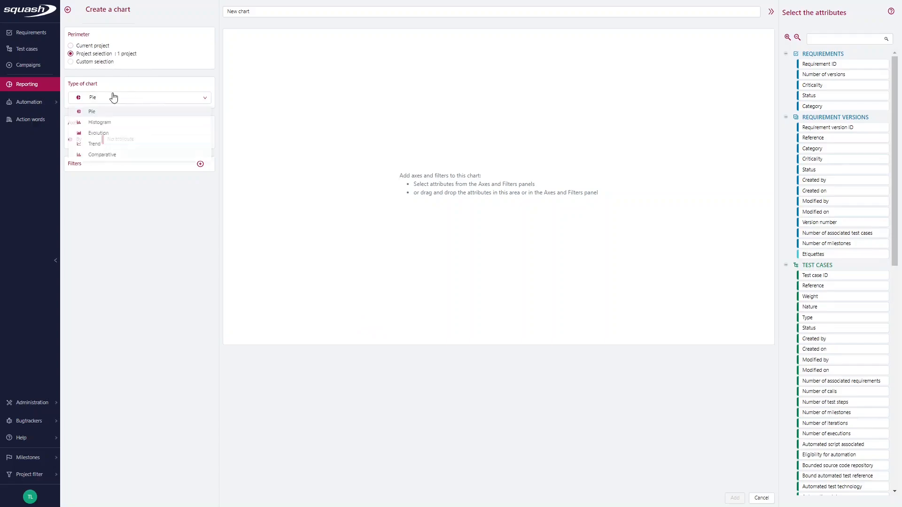
left_click(122, 144)
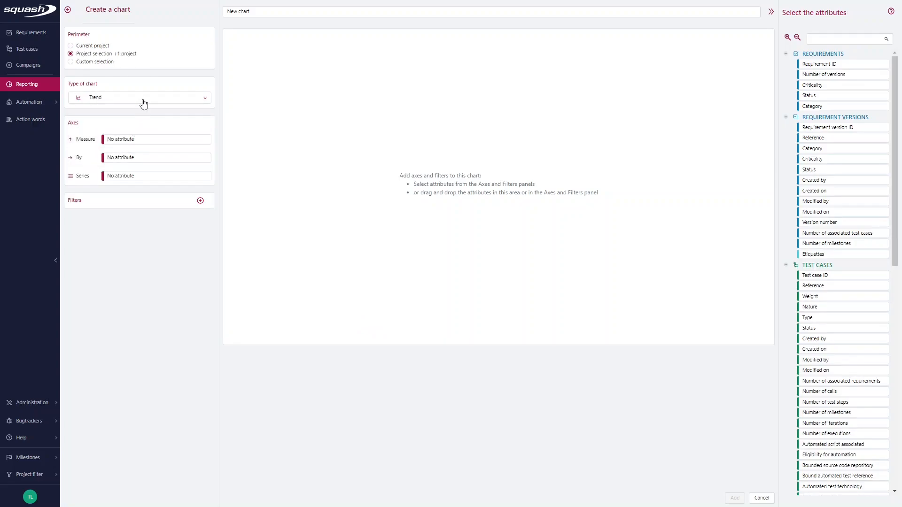
left_click(133, 140)
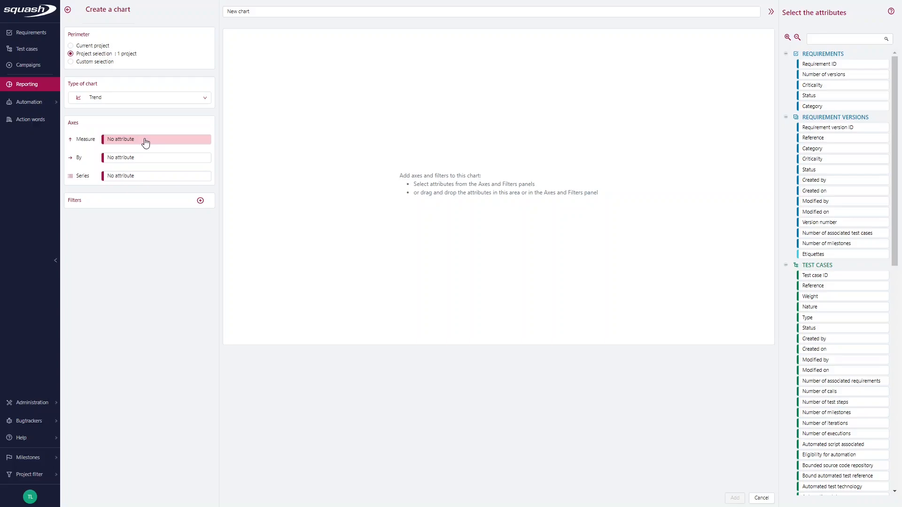
left_click(797, 37)
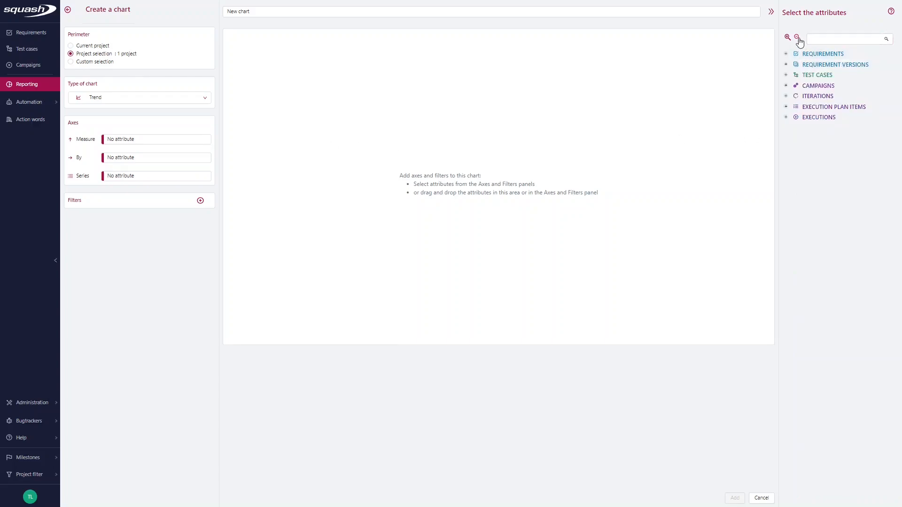
left_click(785, 107)
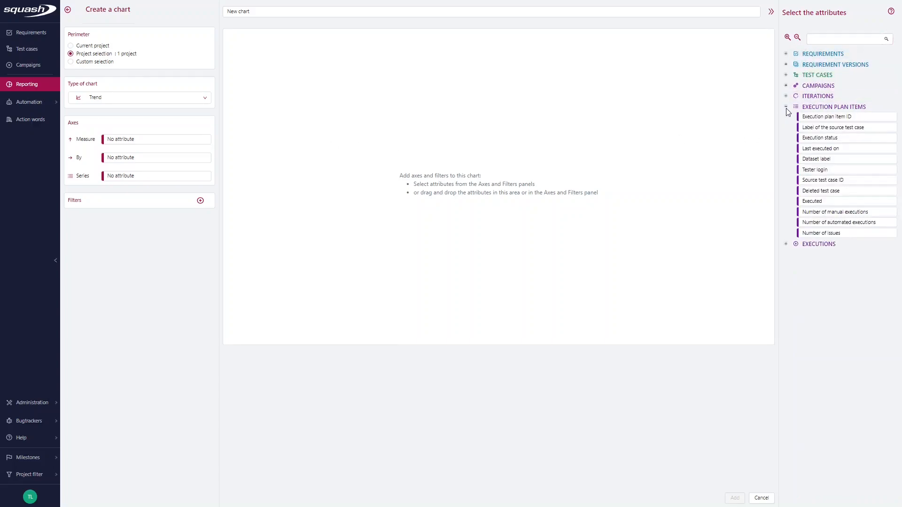
left_click_drag(824, 118, 118, 145)
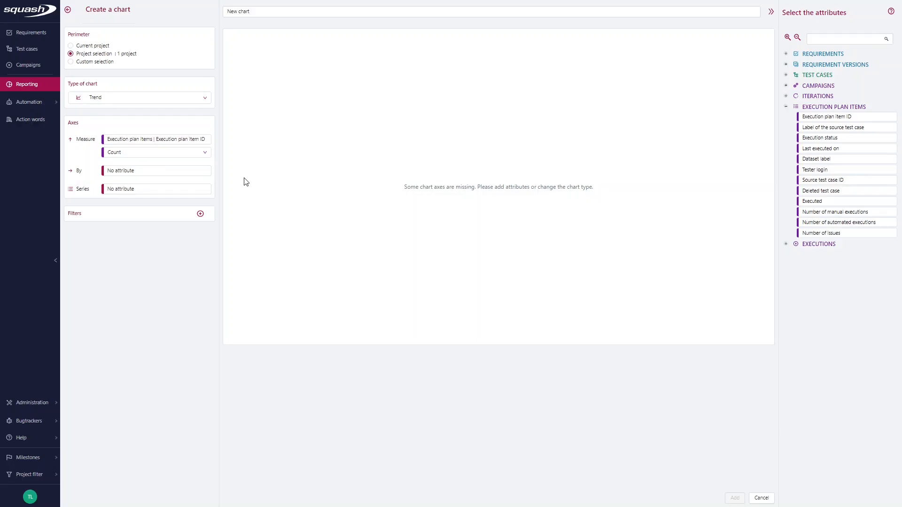
left_click_drag(835, 154, 124, 175)
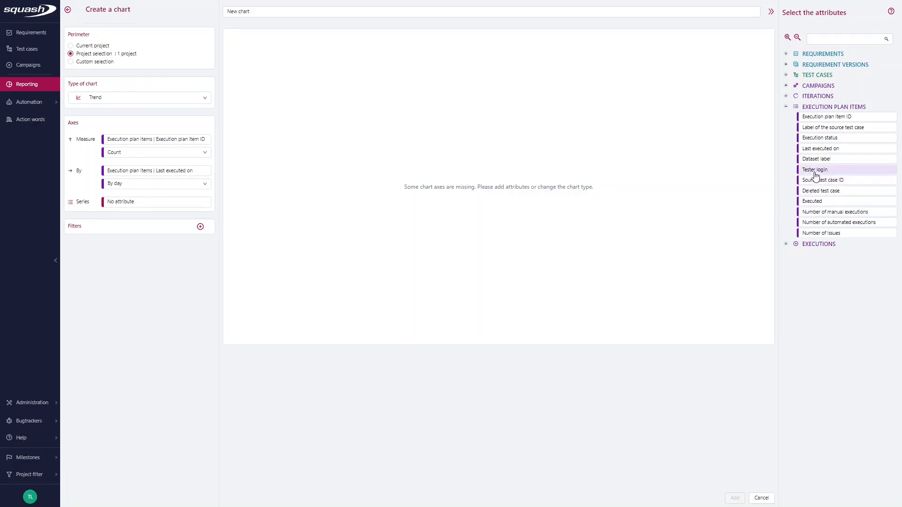
left_click_drag(810, 170, 136, 203)
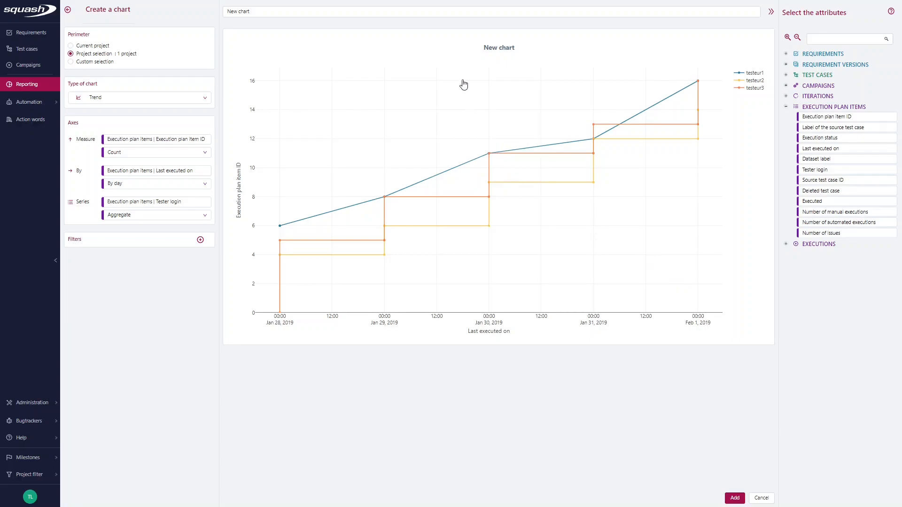
Step: Name the trend chart "Number of executed tests per day and per tester"
left_click_drag(318, 12, 209, 21)
type("Number of exe")
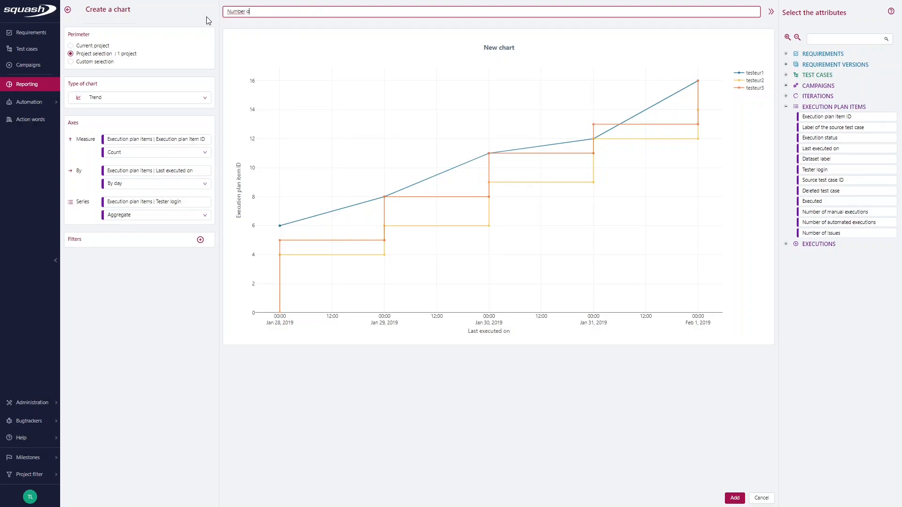
type("cuted tests per day and per tester")
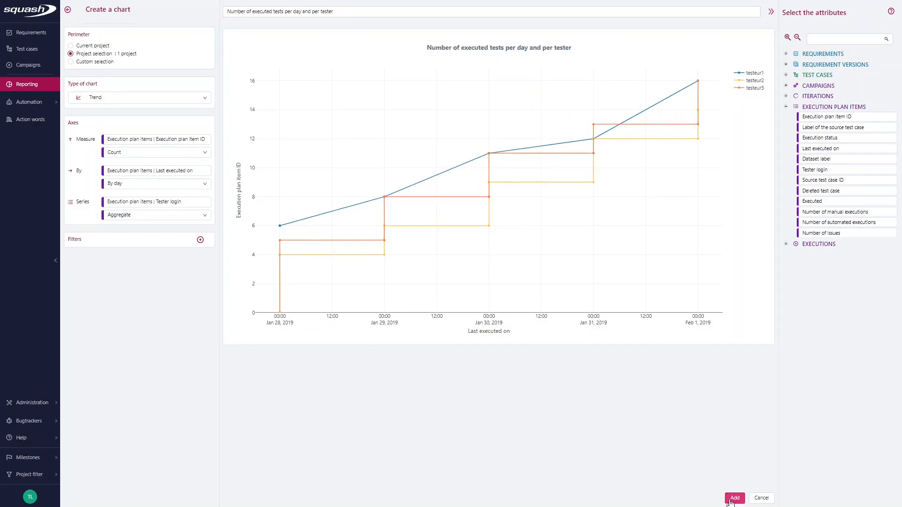
Step: Save the trend chart and start a new chart with a project selection perimeter containing only Demo Squash
left_click(731, 499)
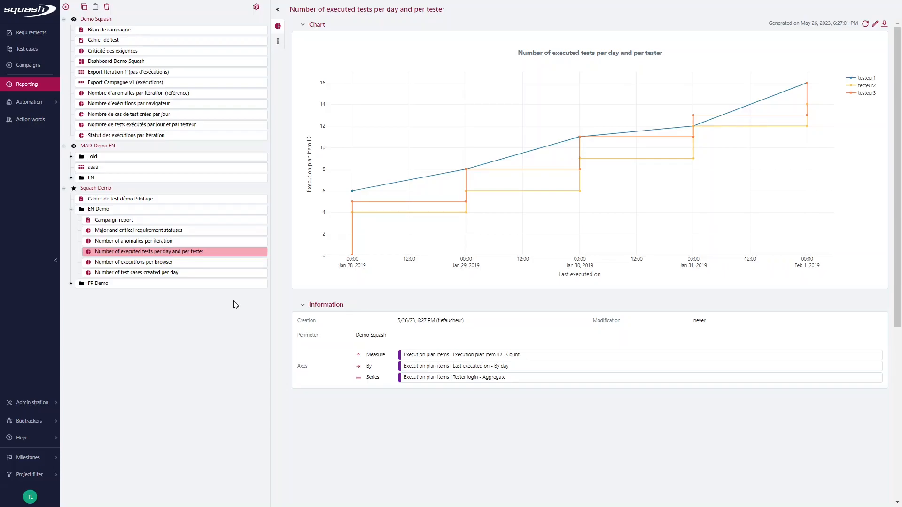
left_click(65, 7)
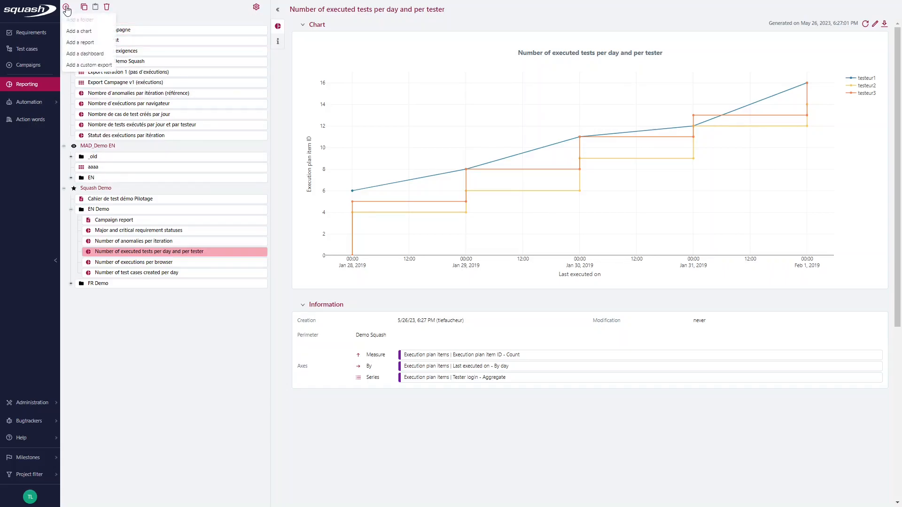
left_click(78, 31)
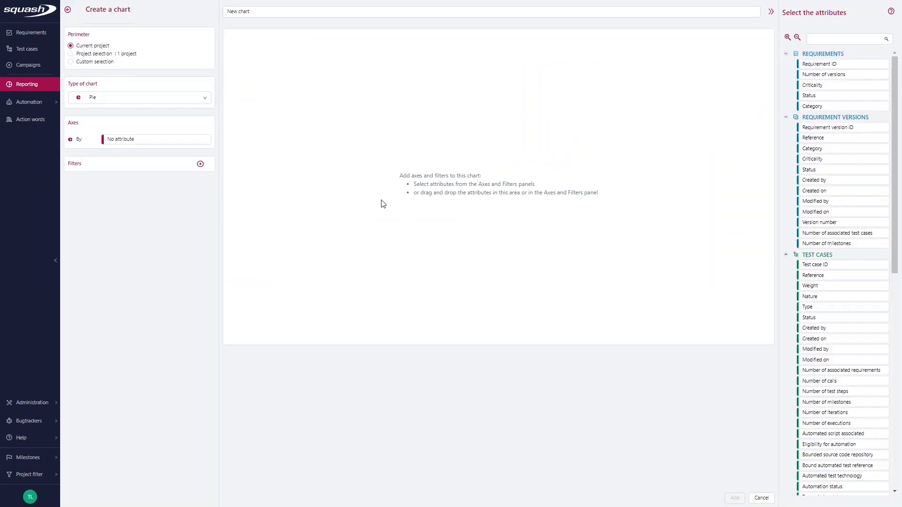
left_click(96, 55)
left_click(229, 98)
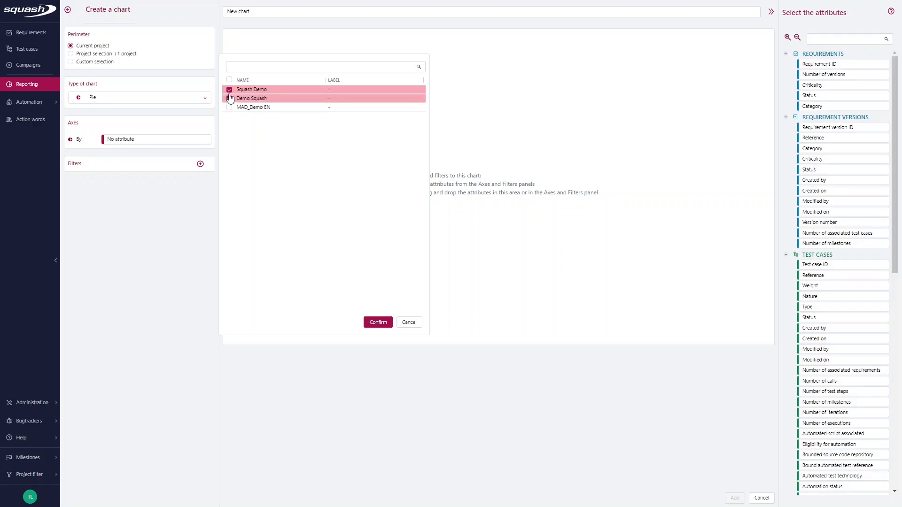
left_click(386, 324)
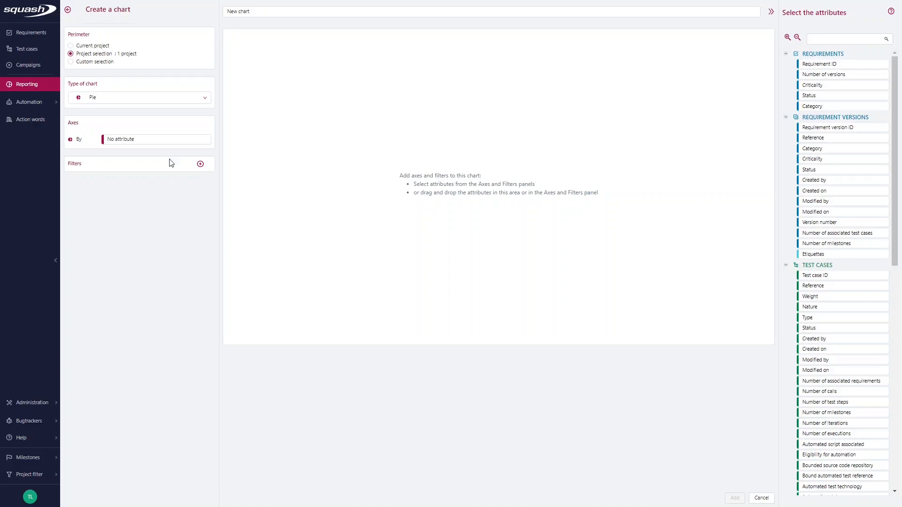
Step: Make it a Comparative chart measuring Execution plan item ID by the iterations' Reference, with the execution plan items' Execution status as the series
left_click(175, 99)
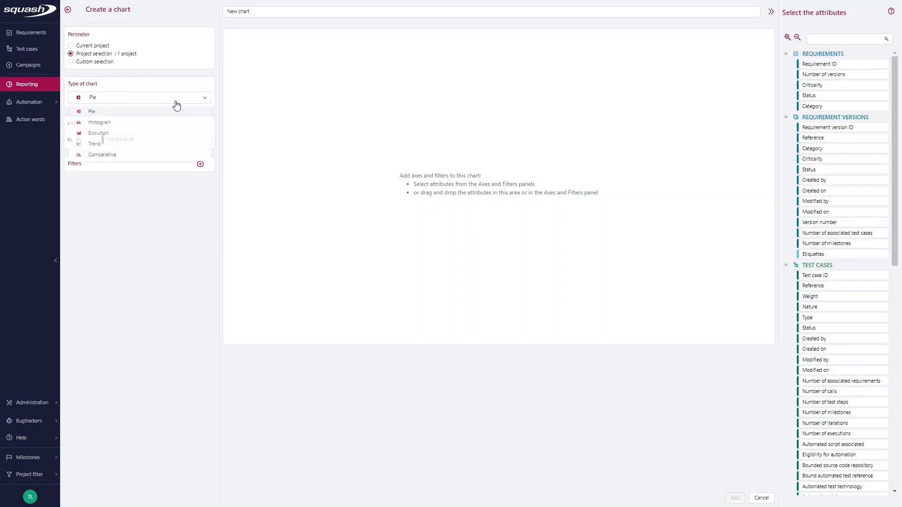
left_click(112, 160)
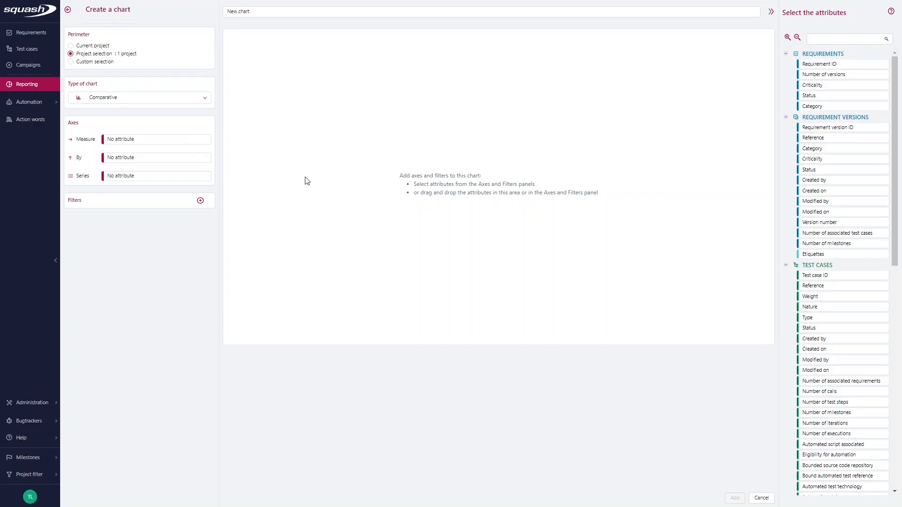
left_click(797, 37)
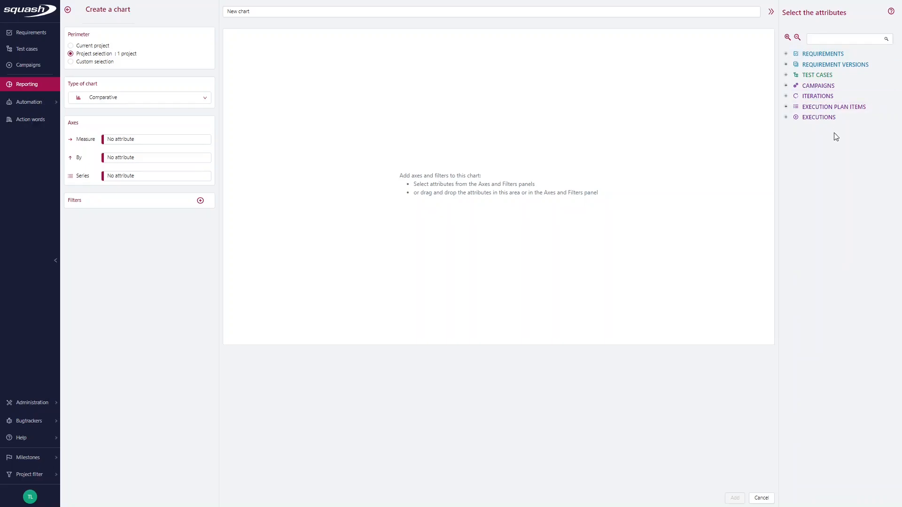
left_click(785, 107)
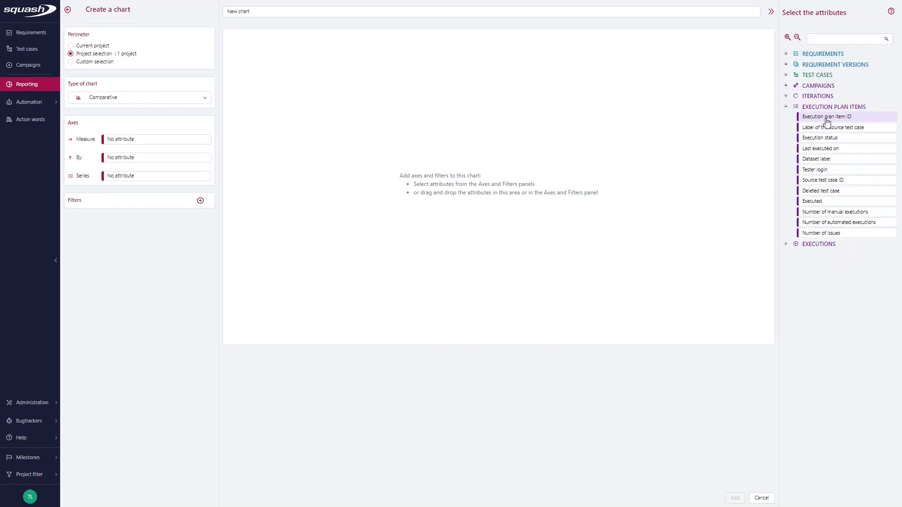
left_click_drag(827, 121, 131, 144)
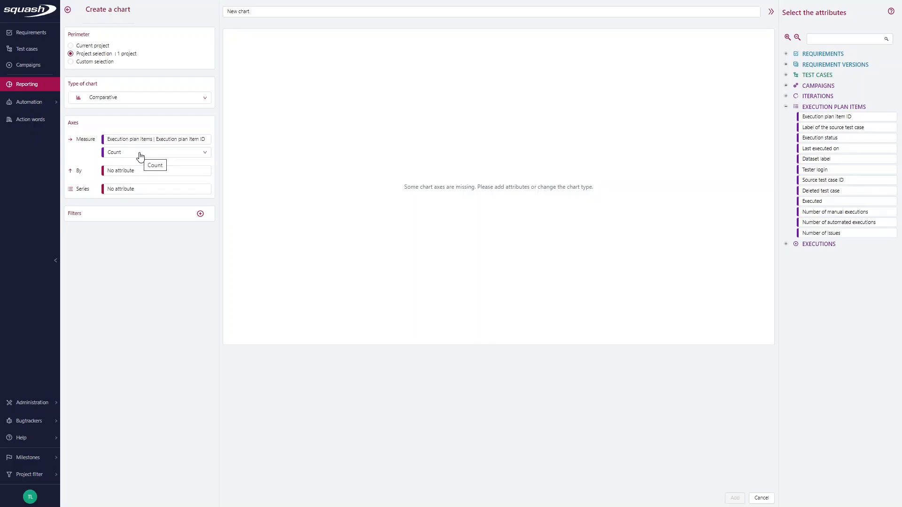
left_click(785, 96)
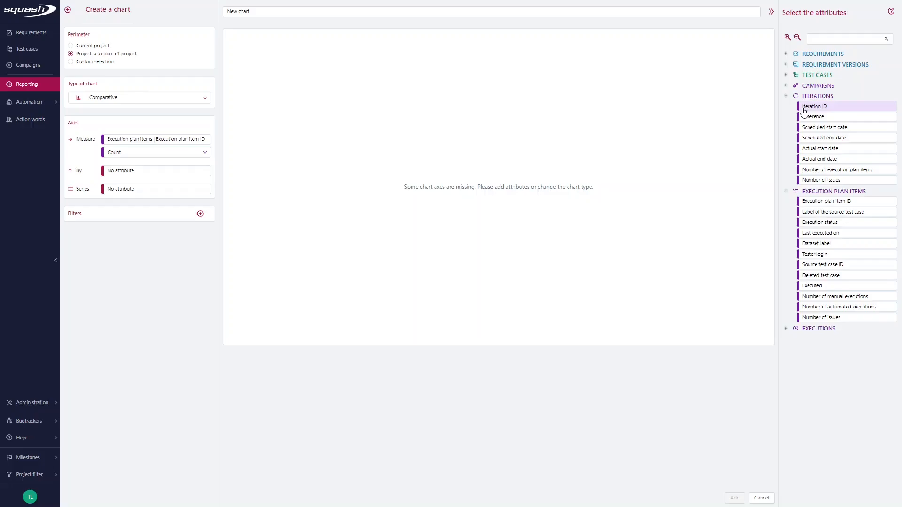
left_click_drag(814, 117, 117, 173)
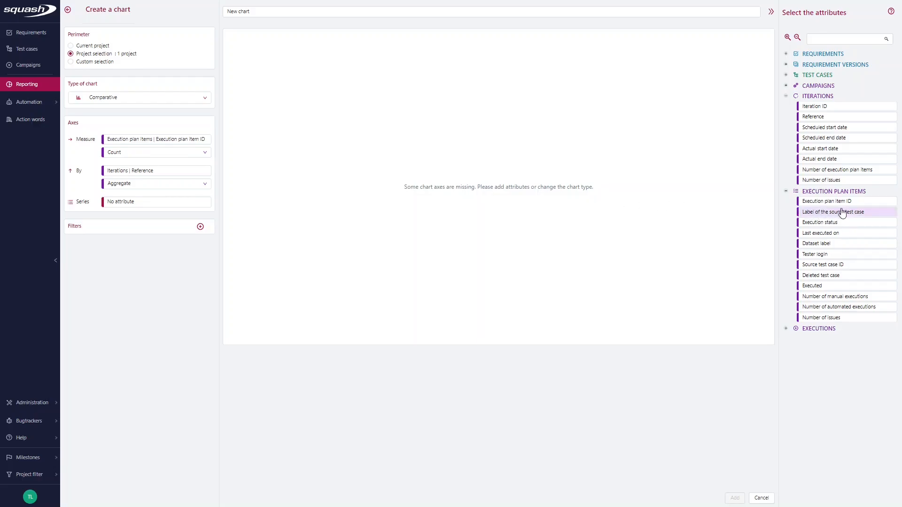
left_click_drag(821, 223, 110, 203)
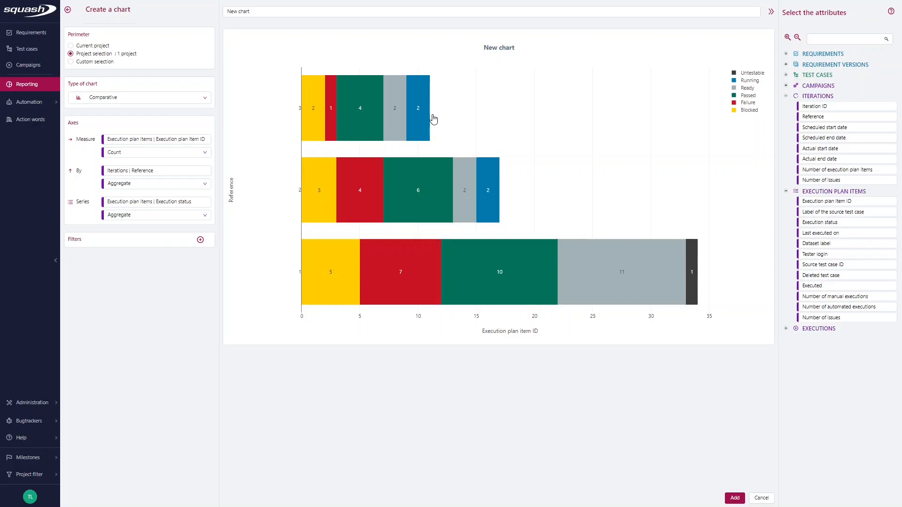
Step: Name the comparative chart "Status of executions per iteration" and add it to the EN Demo folder
left_click_drag(272, 11, 206, 15)
type("S")
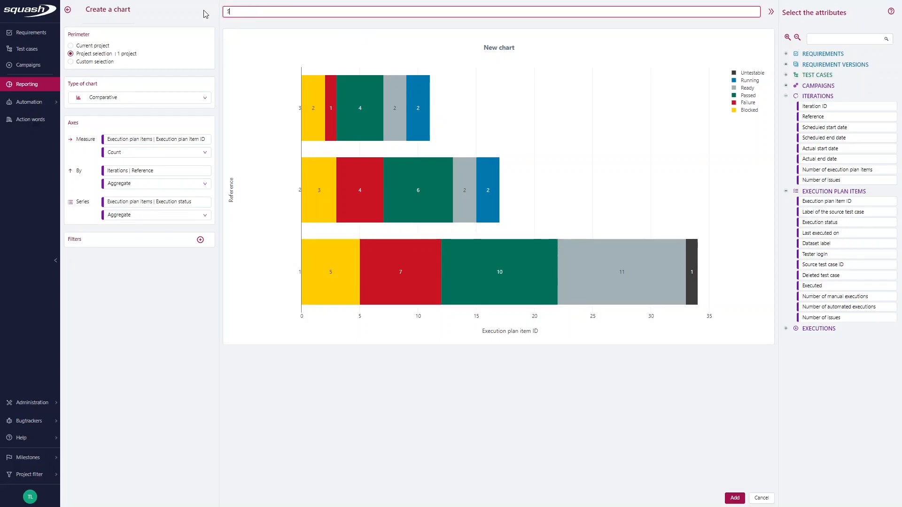
type("tatus of executions per iteration")
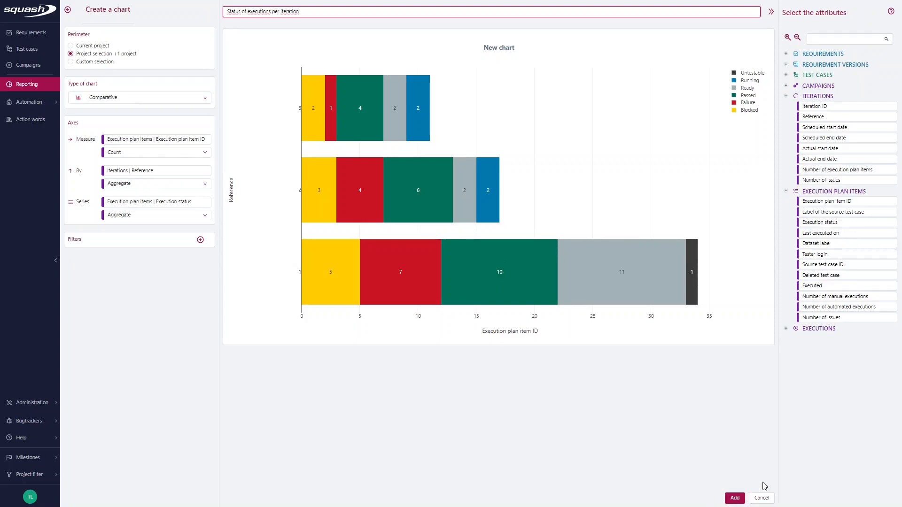
left_click(734, 499)
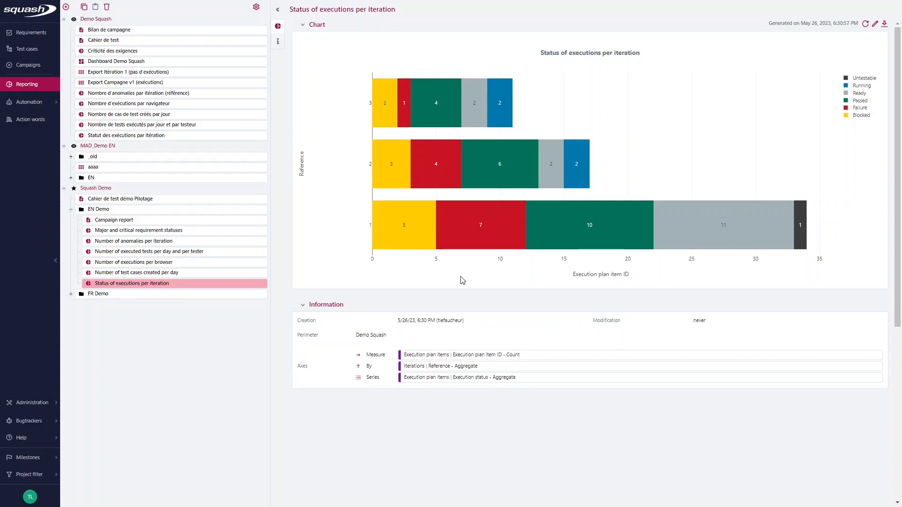
Step: Create a Test case report (editable format) named "Demo test case report" with the default criteria and print options
left_click(66, 6)
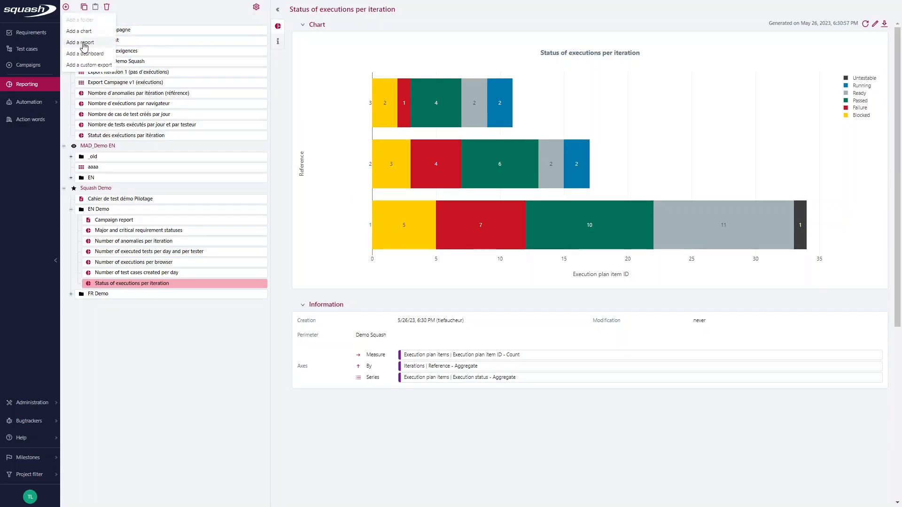
left_click(84, 43)
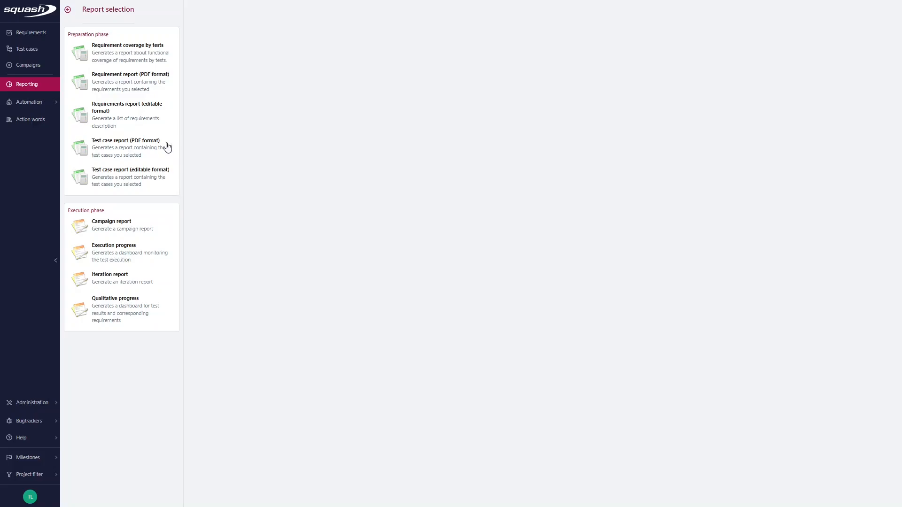
left_click(113, 175)
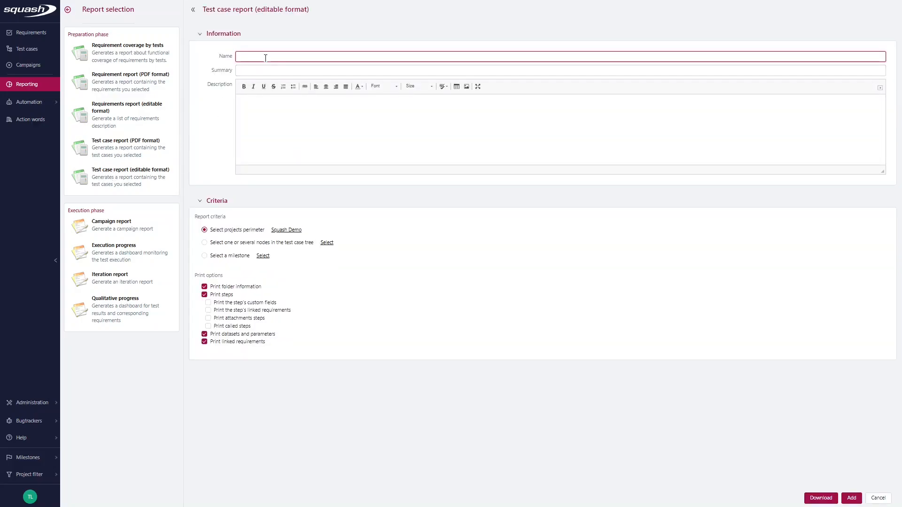
left_click(265, 57)
type("Demo test case report")
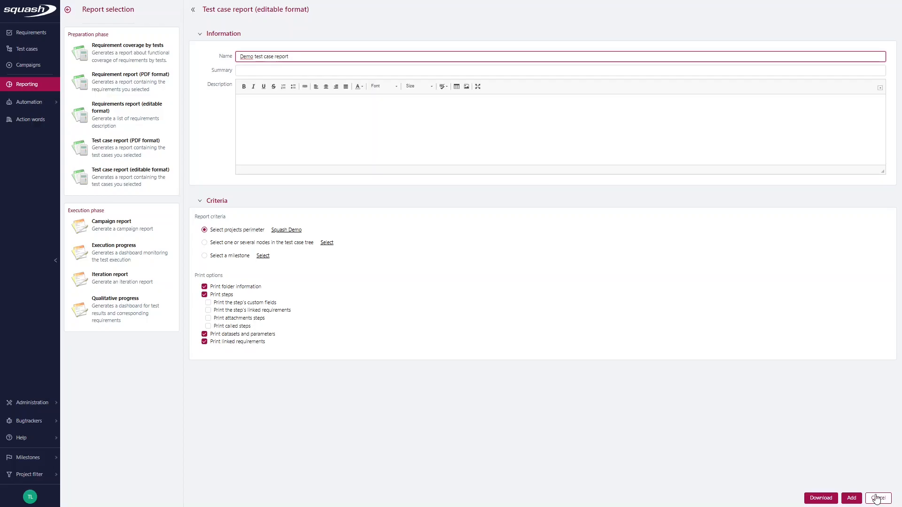
left_click(852, 498)
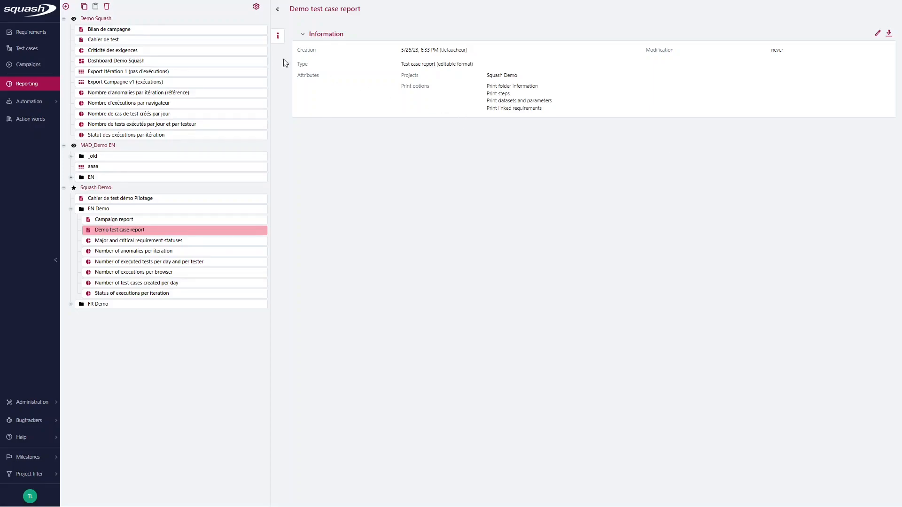
Step: Open the creation form of a new Campaign report to review its criteria, and leave it without adding the report
left_click(66, 6)
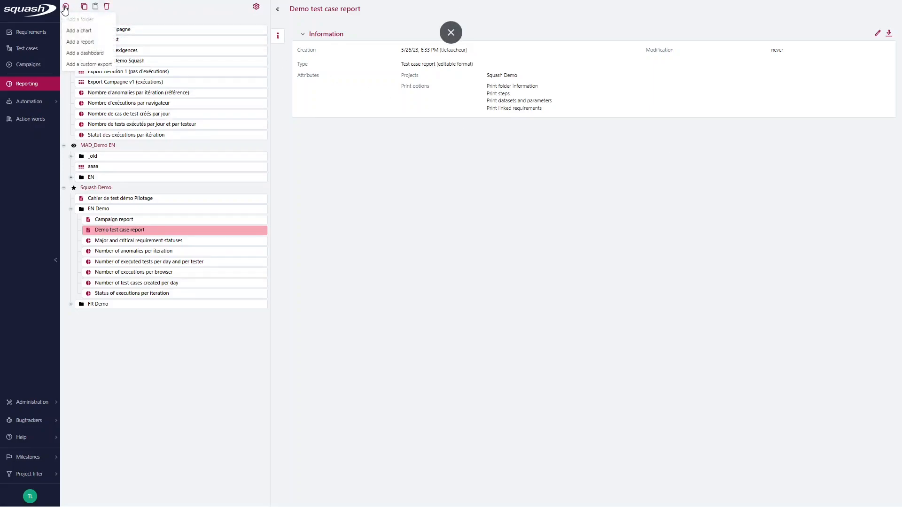
left_click(87, 42)
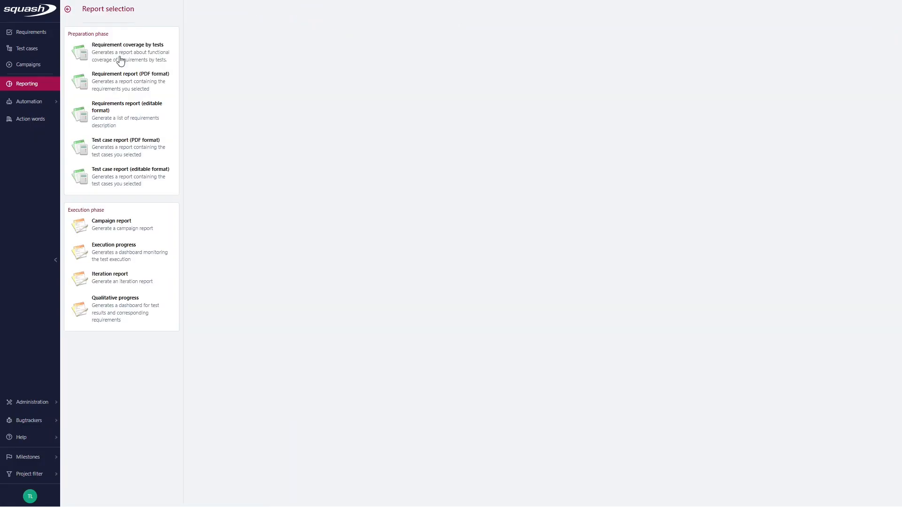
left_click(112, 228)
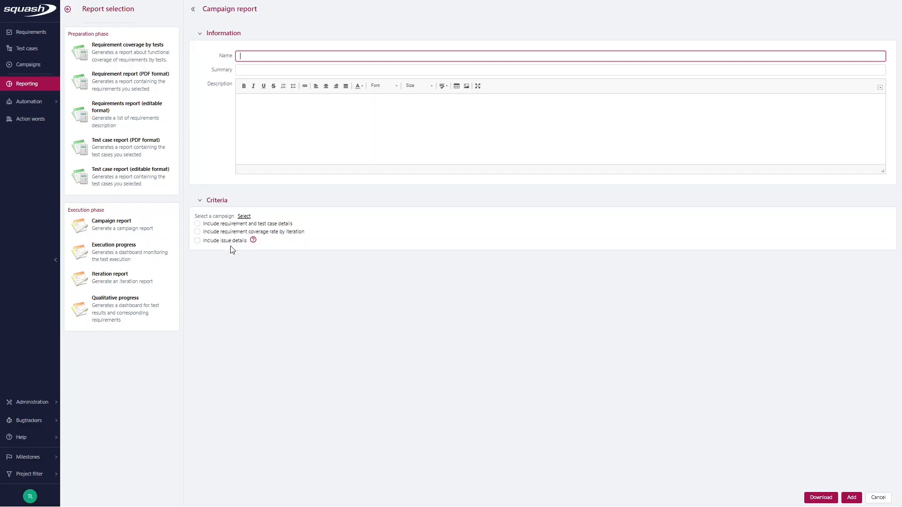
left_click(67, 11)
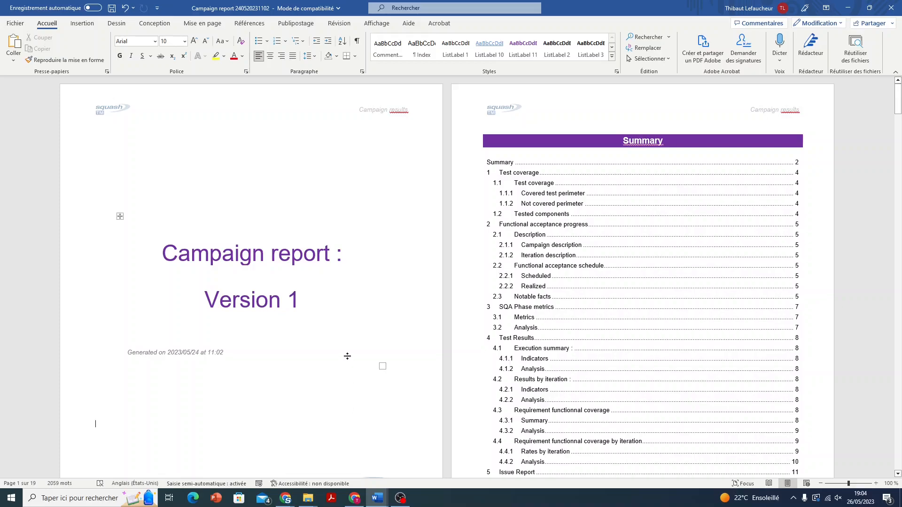
Step: Review the generated campaign report in Word from the cover and summary through test coverage to the functional acceptance schedule tables
scroll(347, 356, "down", 1)
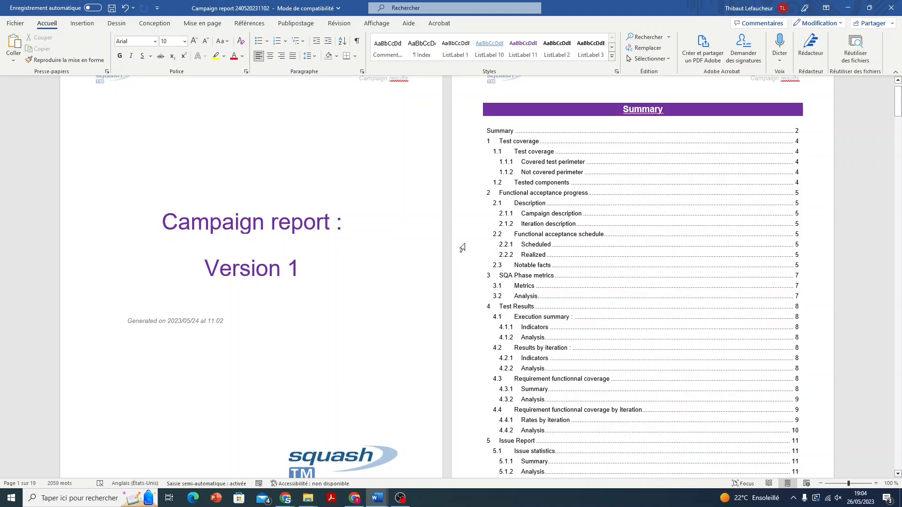
scroll(443, 256, "down", 10)
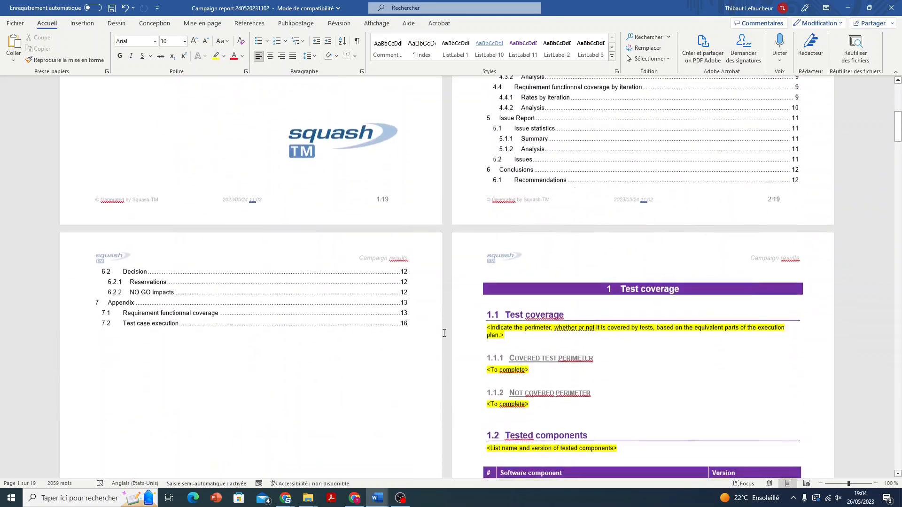
scroll(444, 333, "down", 3)
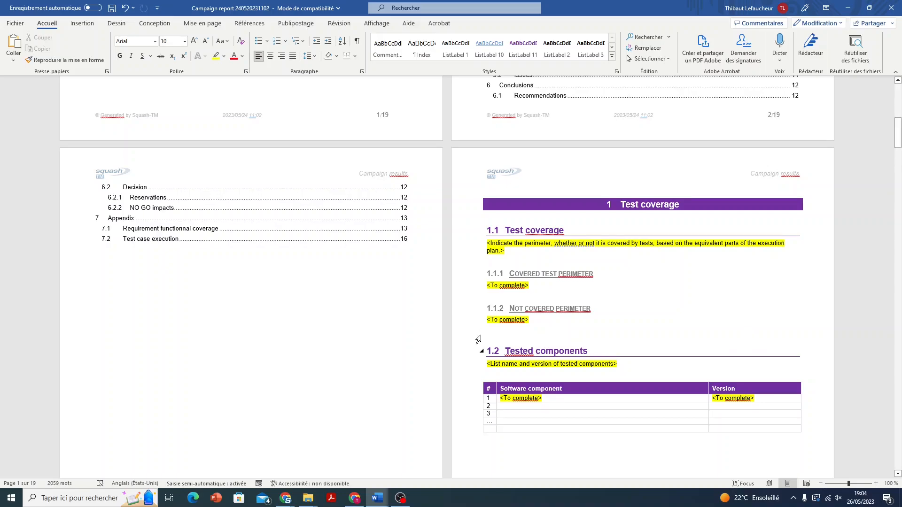
scroll(478, 340, "down", 10)
scroll(478, 340, "down", 5)
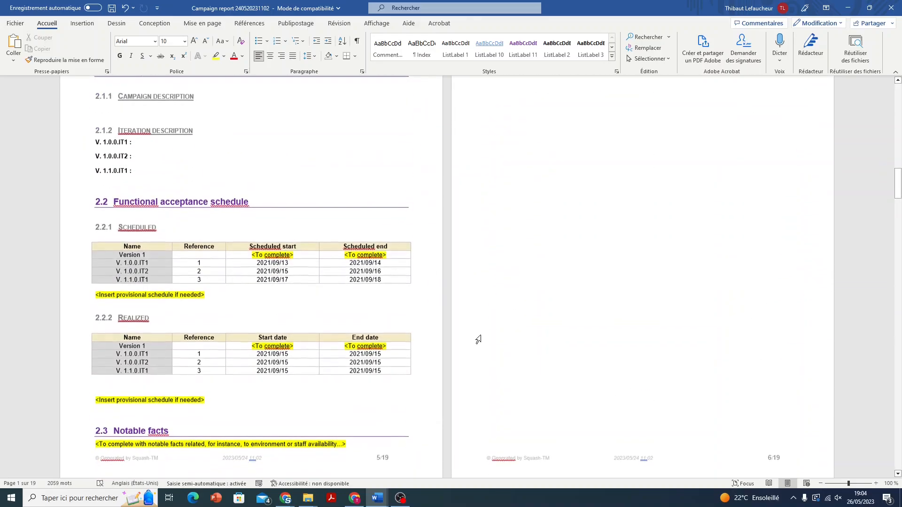
left_click(259, 265)
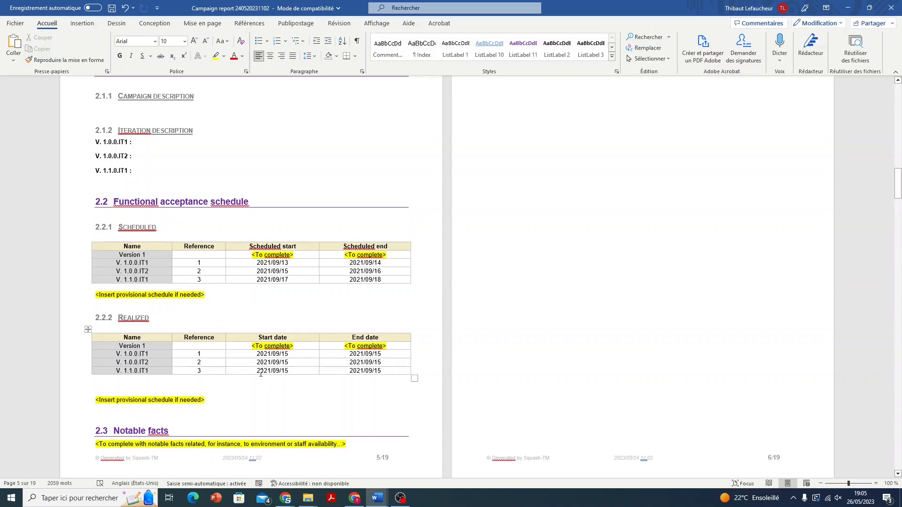
Step: Examine the campaign report's SQA phase metrics, execution summary, results by iteration and requirement coverage tables
scroll(261, 373, "down", 2)
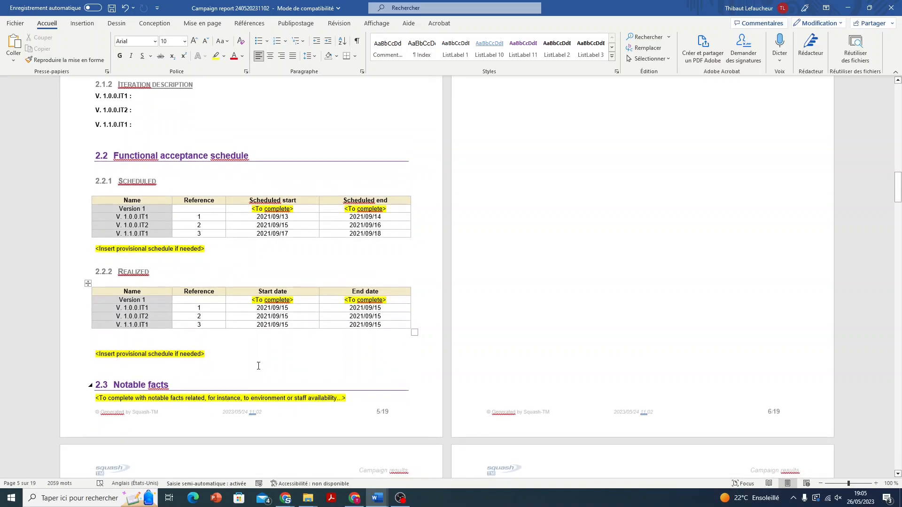
scroll(355, 346, "down", 15)
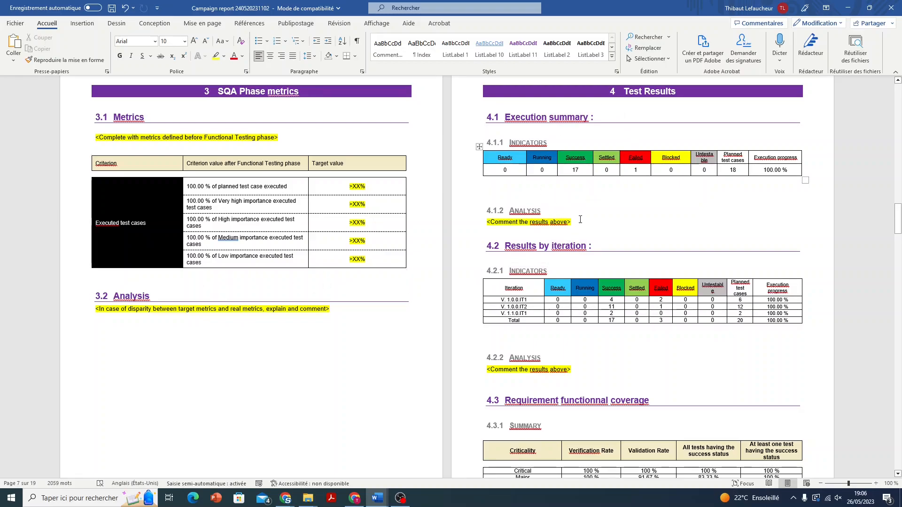
scroll(580, 220, "down", 1)
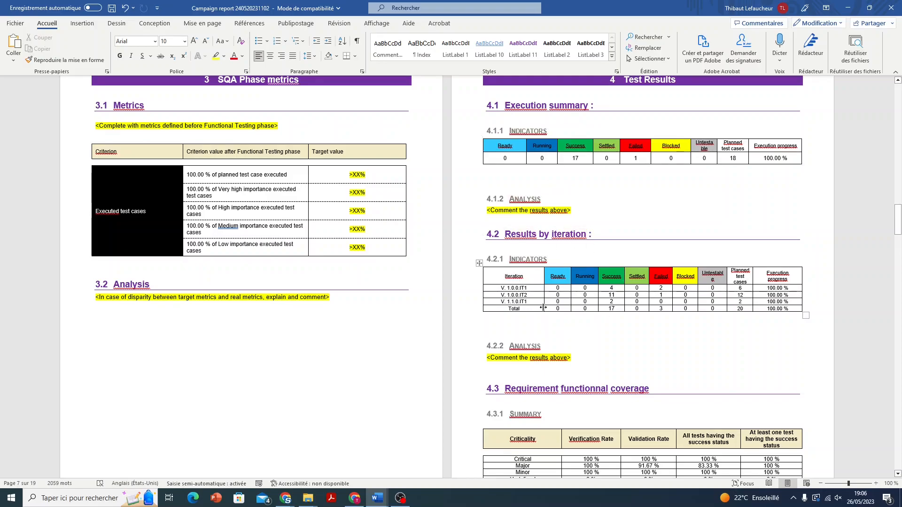
scroll(574, 285, "down", 3)
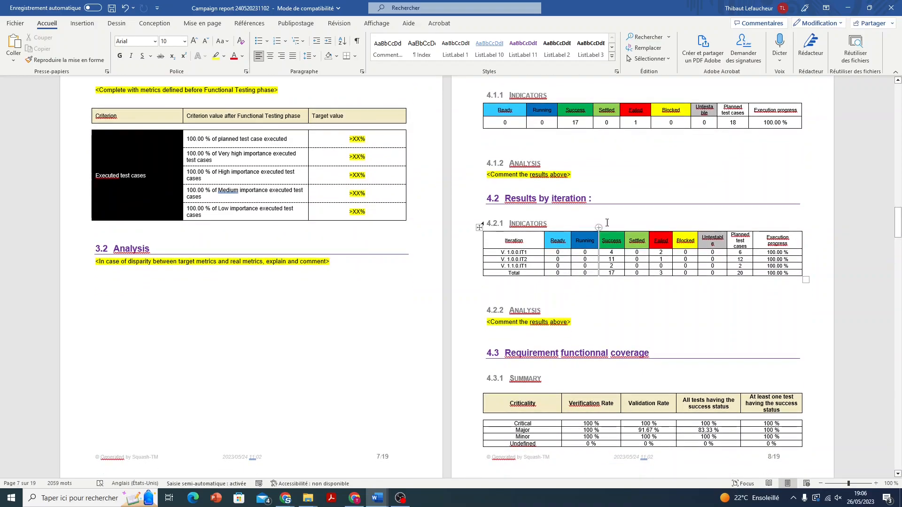
scroll(535, 285, "up", 2)
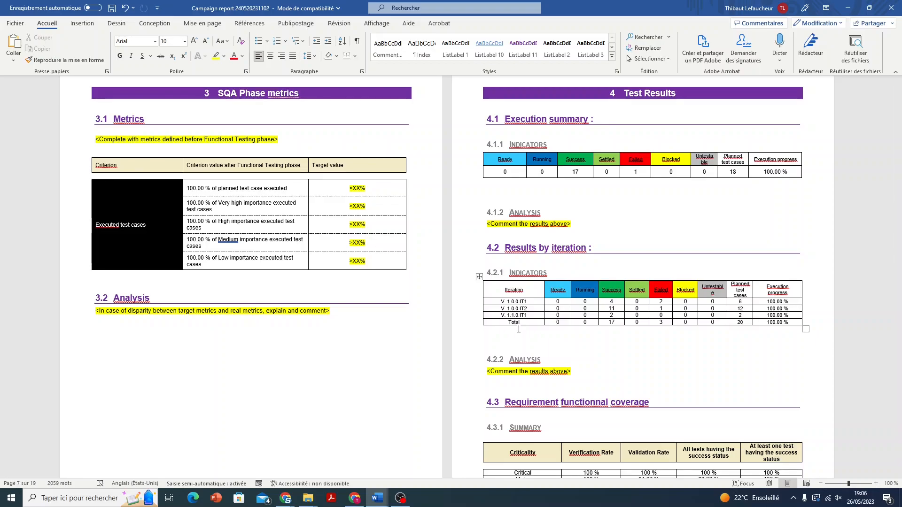
Step: Review the campaign report's requirement functional coverage summary and its coverage rates by iteration
scroll(519, 329, "down", 1)
scroll(518, 329, "down", 3)
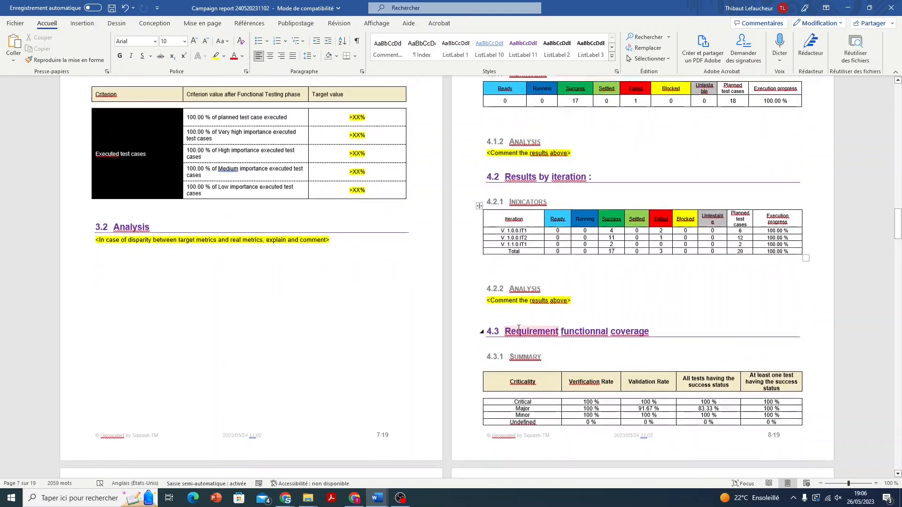
scroll(519, 329, "down", 5)
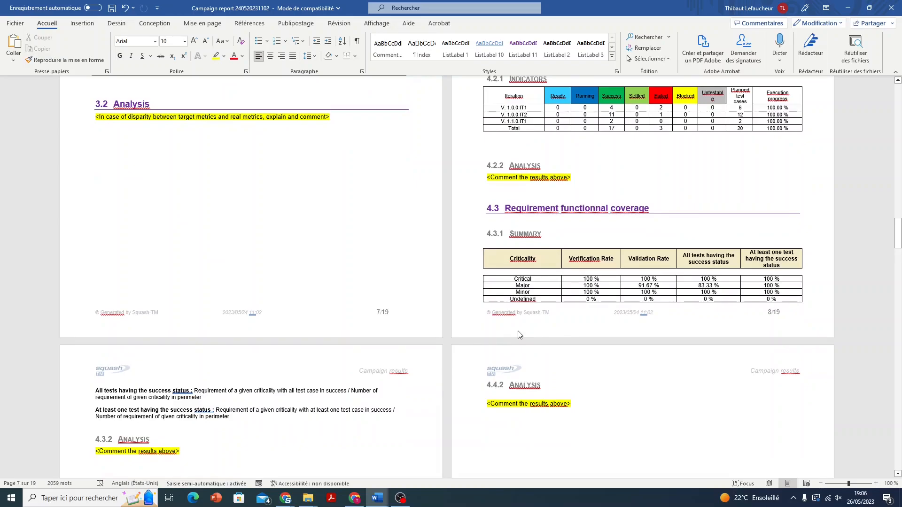
scroll(519, 335, "down", 1)
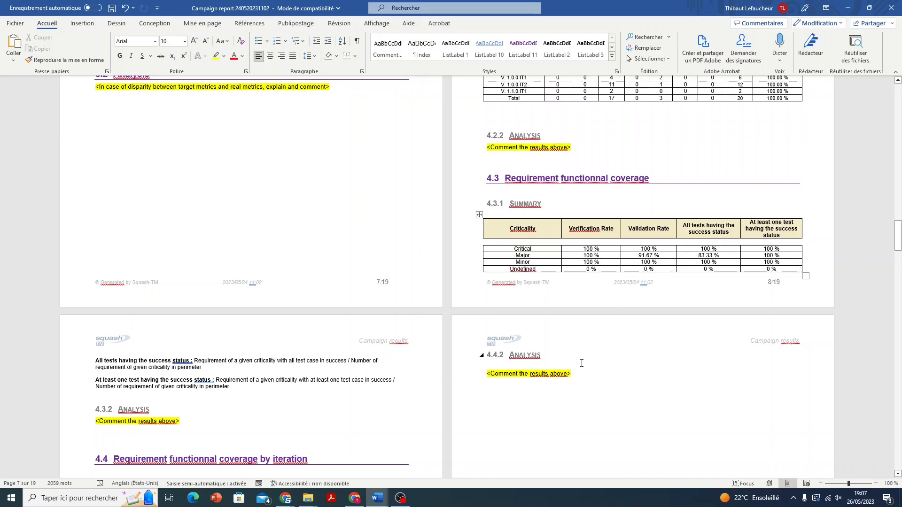
scroll(581, 363, "down", 2)
scroll(582, 363, "down", 5)
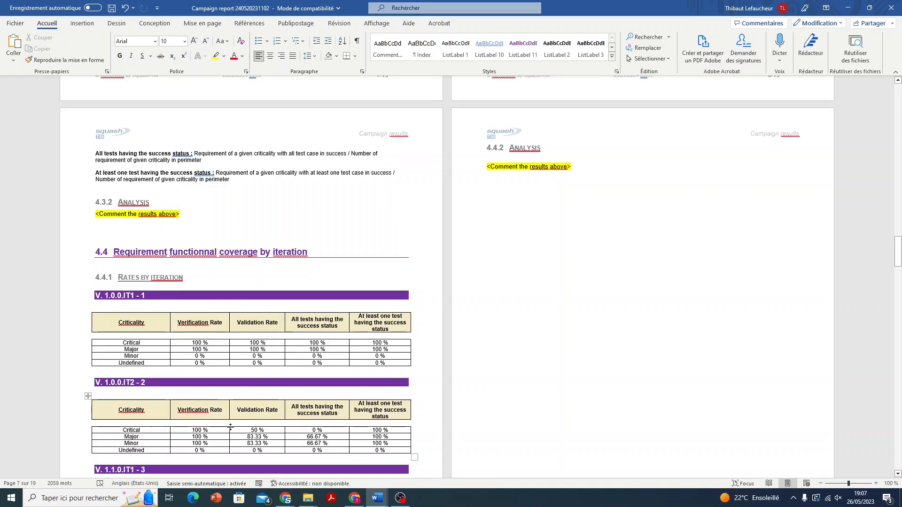
Step: Examine the Issue Report statistics and issues table alongside the Conclusions section with its recommendations and decision options
scroll(231, 428, "down", 8)
scroll(231, 428, "down", 8)
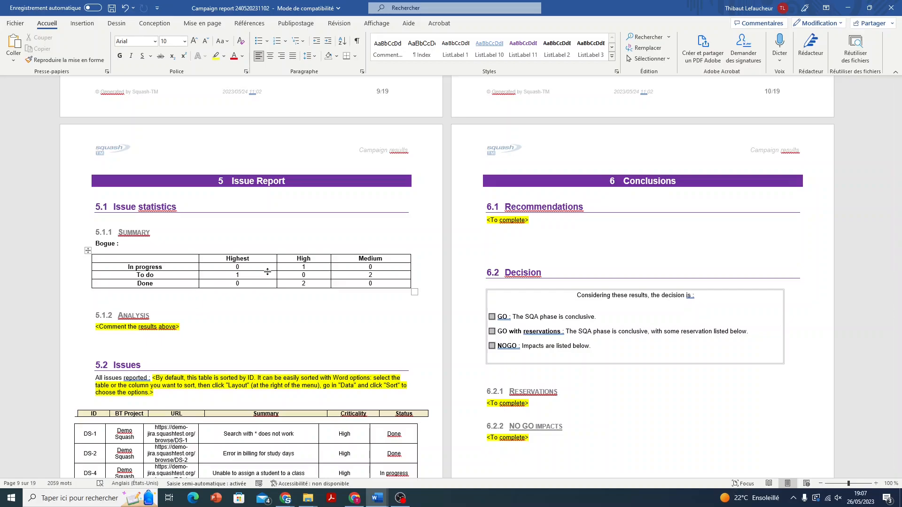
scroll(267, 272, "down", 1)
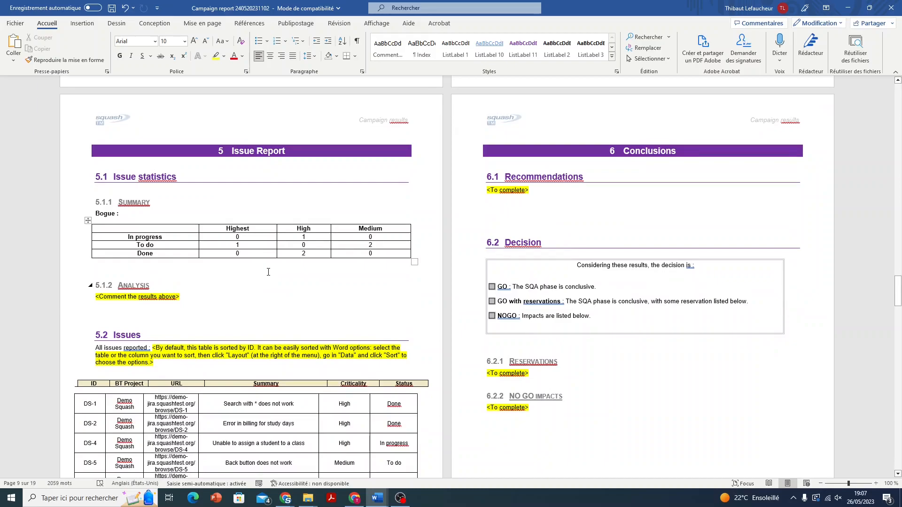
scroll(268, 271, "down", 1)
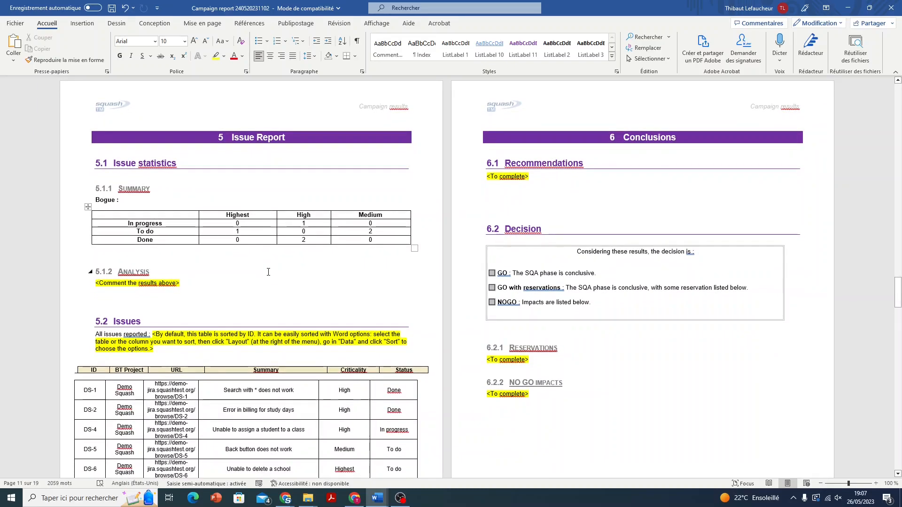
scroll(268, 272, "down", 1)
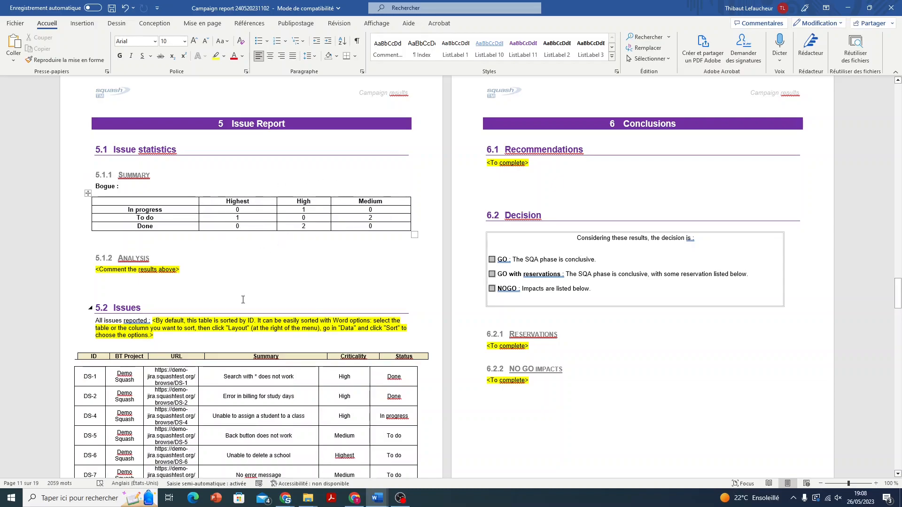
scroll(287, 238, "down", 4)
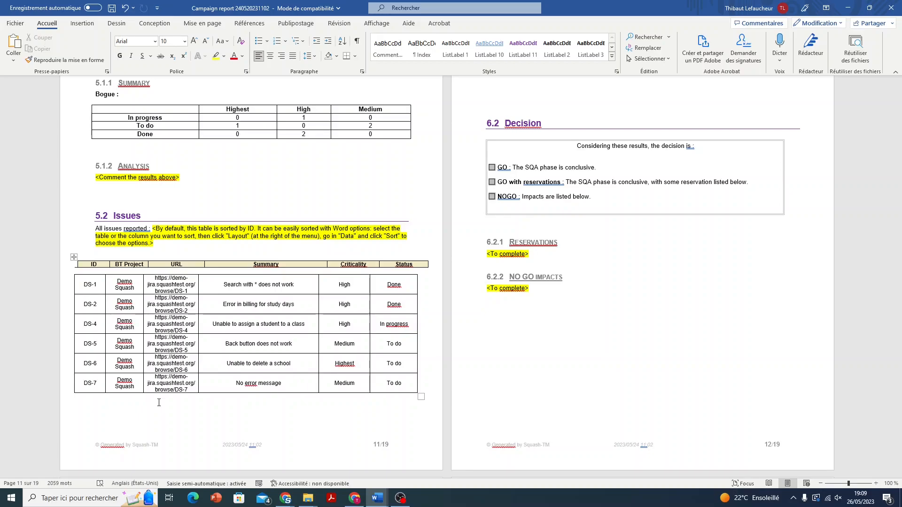
scroll(159, 403, "up", 3)
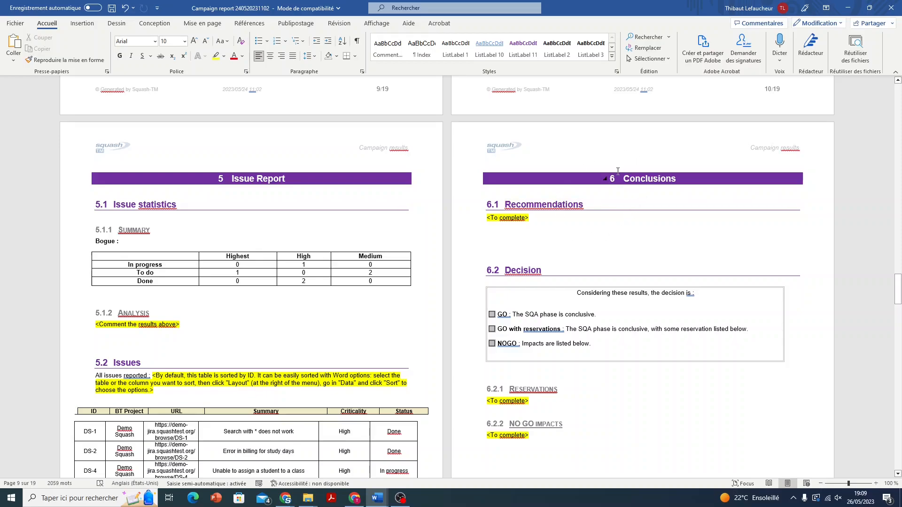
scroll(563, 278, "down", 3)
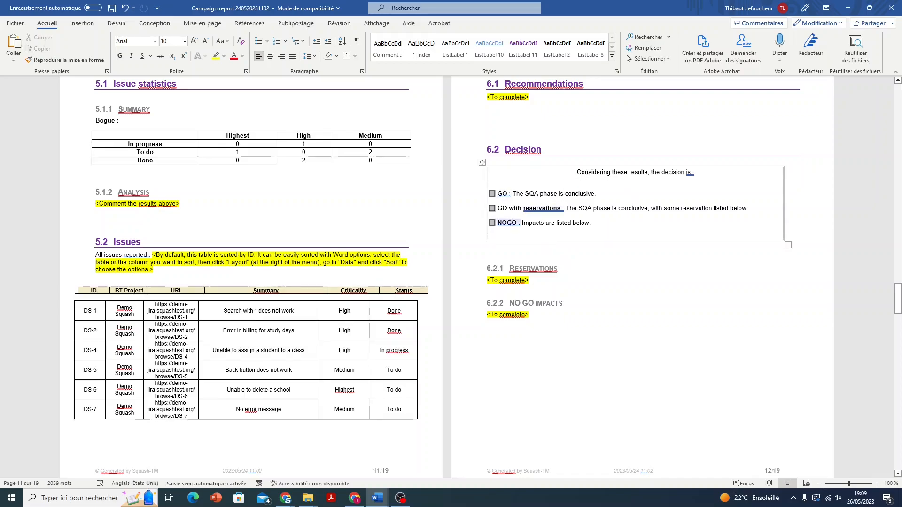
Step: Look through the appendix on requirement coverage and test case execution to the report's last page, and close the Word document
scroll(508, 288, "down", 4)
scroll(508, 288, "down", 6)
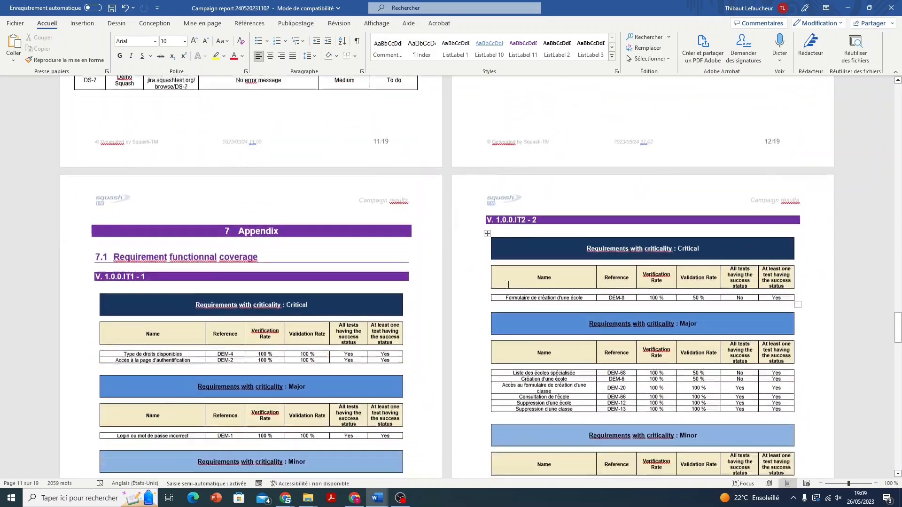
scroll(509, 285, "down", 7)
scroll(509, 285, "down", 12)
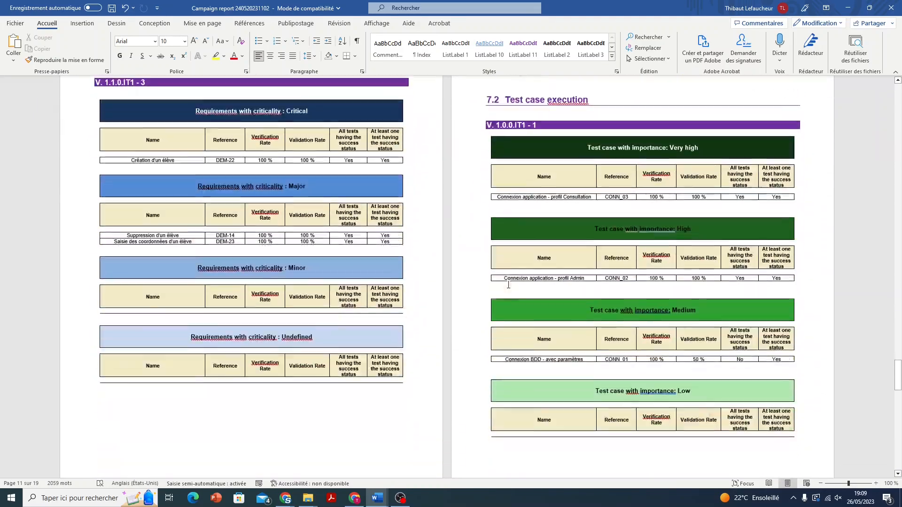
scroll(509, 284, "down", 13)
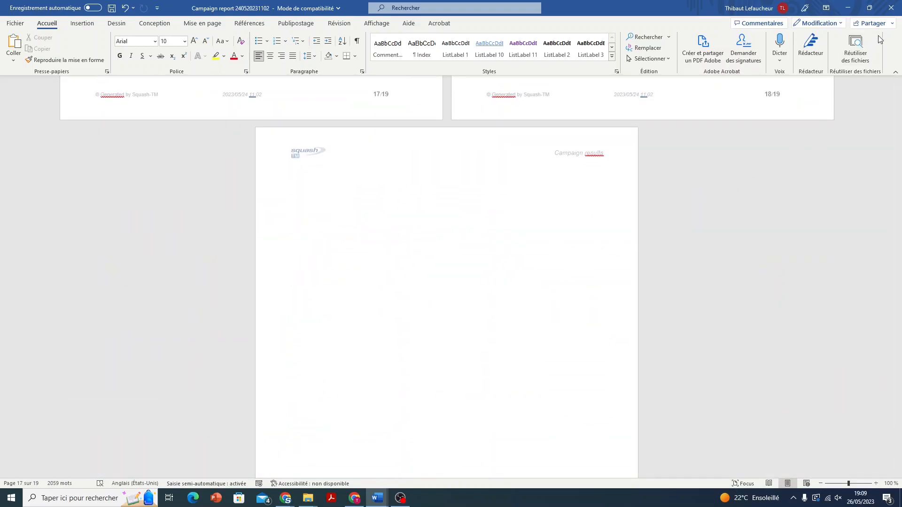
left_click(893, 7)
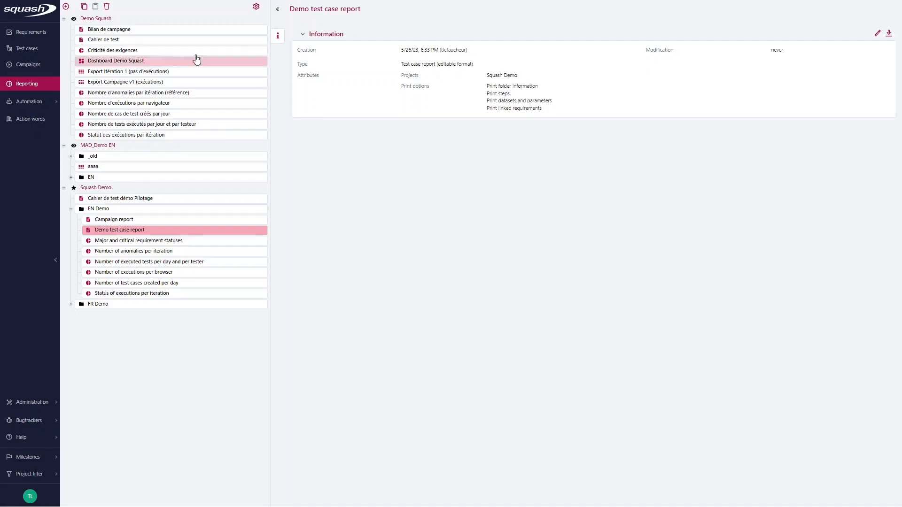
Step: Add a dashboard named "Demo dashboard" to the EN Demo folder in the Reporting workspace
left_click(65, 6)
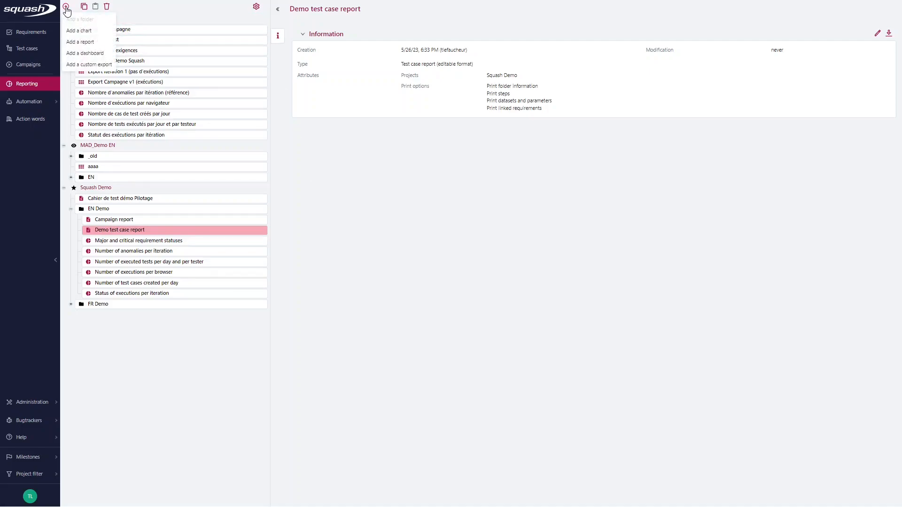
left_click(85, 54)
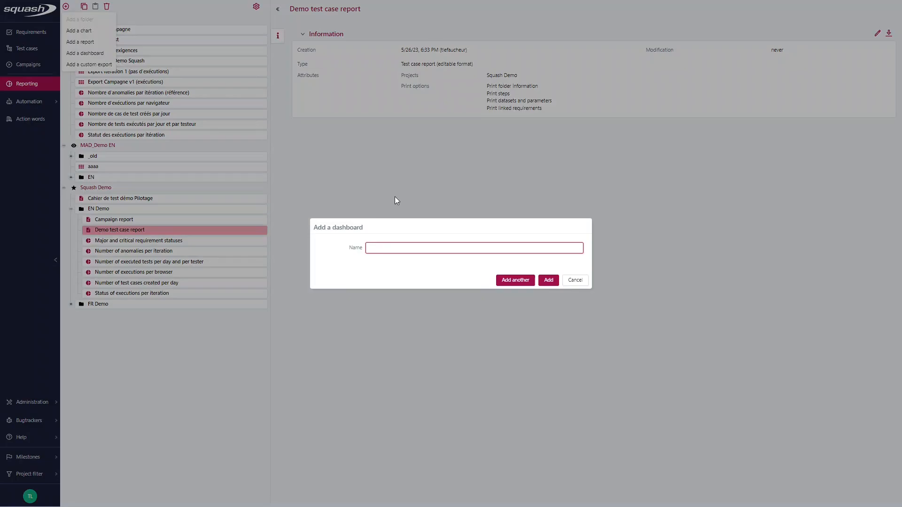
type("Demo dashboard")
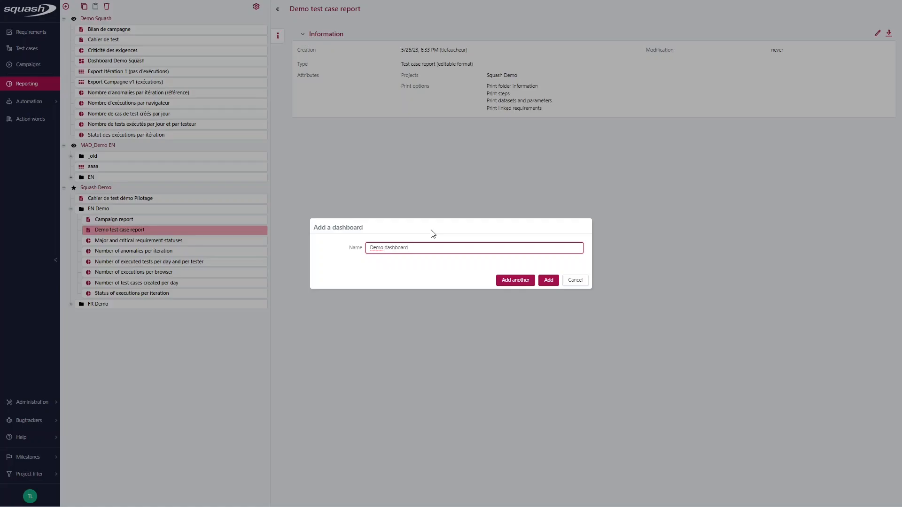
left_click(548, 280)
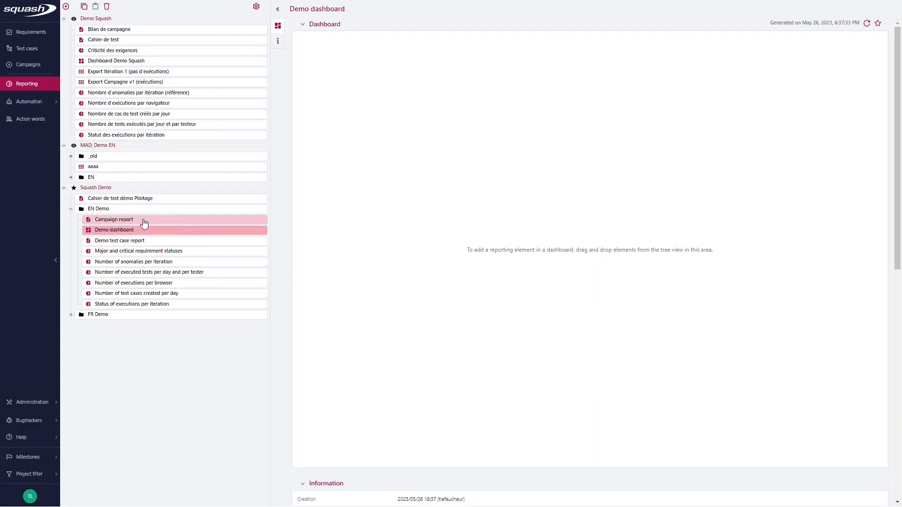
Step: Place the charts for major and critical requirement statuses, executed tests per day and per tester, and executions per browser on the dashboard
left_click_drag(132, 254, 438, 193)
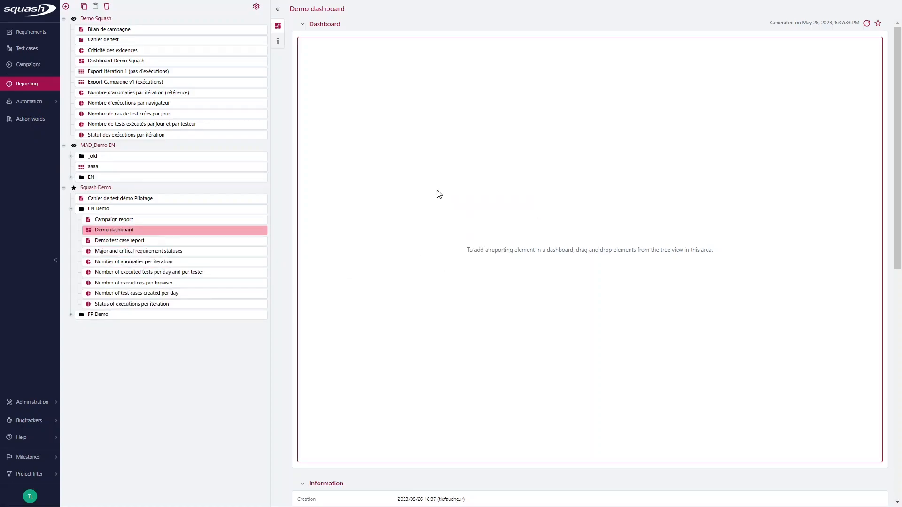
left_click_drag(141, 272, 431, 197)
left_click_drag(150, 284, 397, 350)
left_click_drag(637, 126, 361, 263)
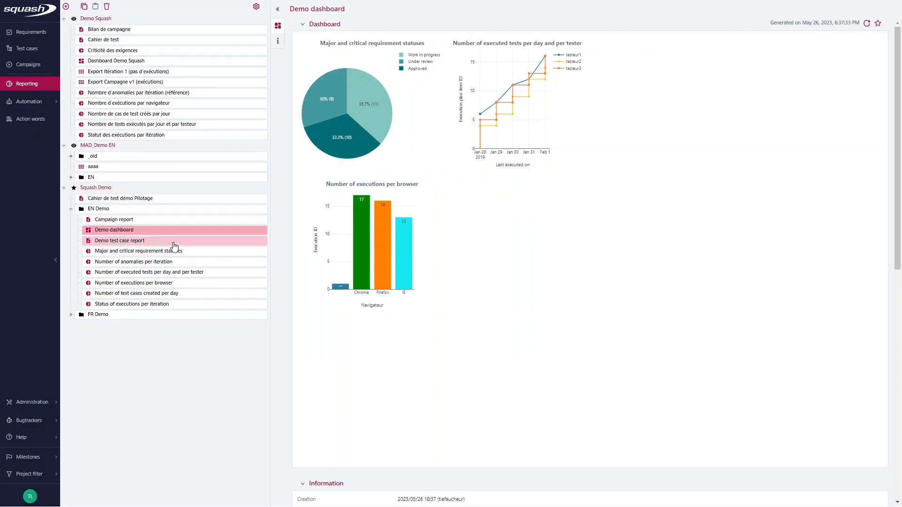
Step: Add the Campaign report below the executions per browser chart, and widen the executed tests per day chart across its row
left_click_drag(112, 221, 377, 398)
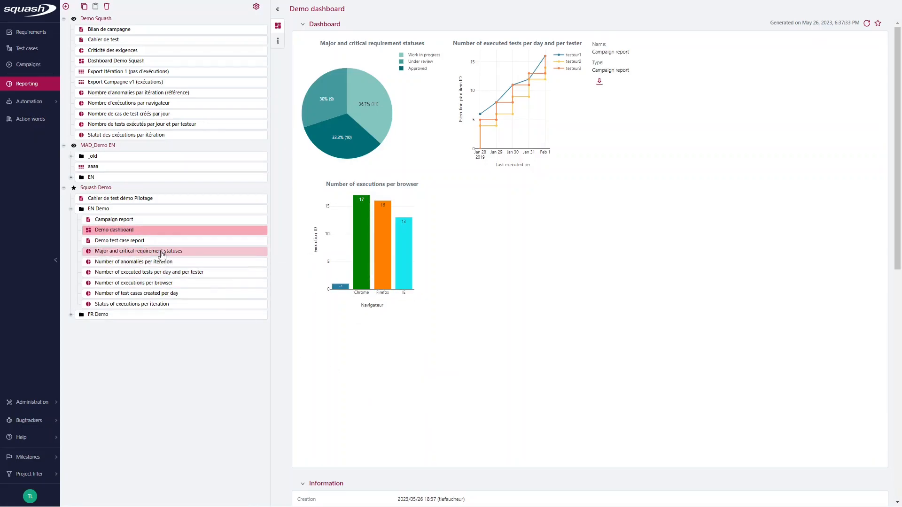
left_click_drag(671, 88, 369, 375)
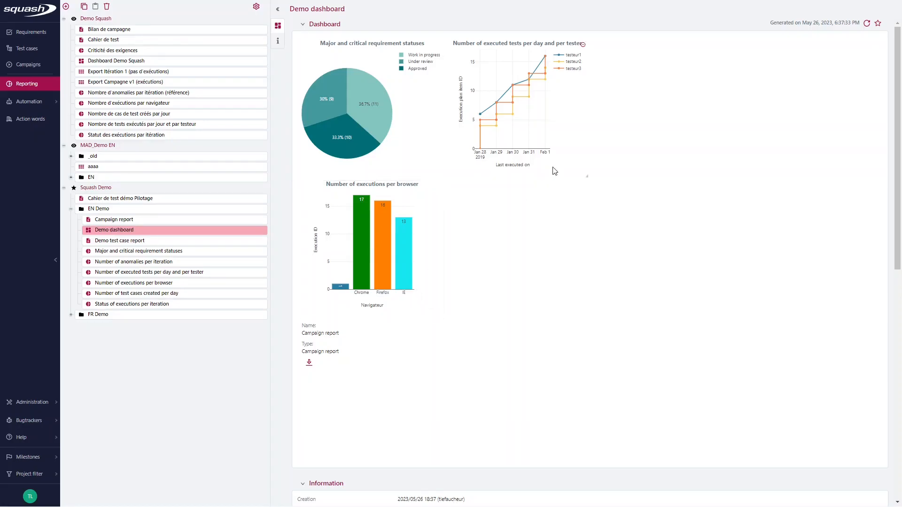
left_click_drag(587, 177, 853, 161)
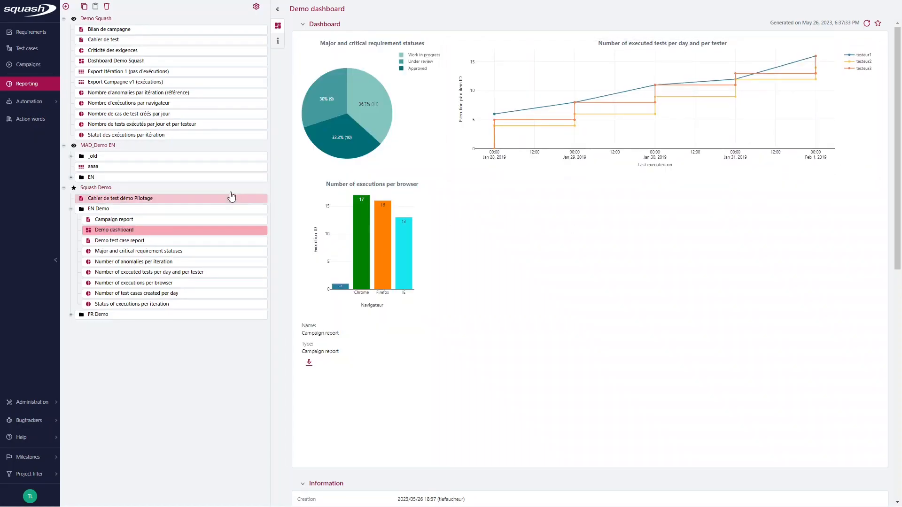
Step: Replace the Number of executions per browser chart with Number of test cases created per day, stretched across the full middle row
left_click_drag(109, 293, 523, 259)
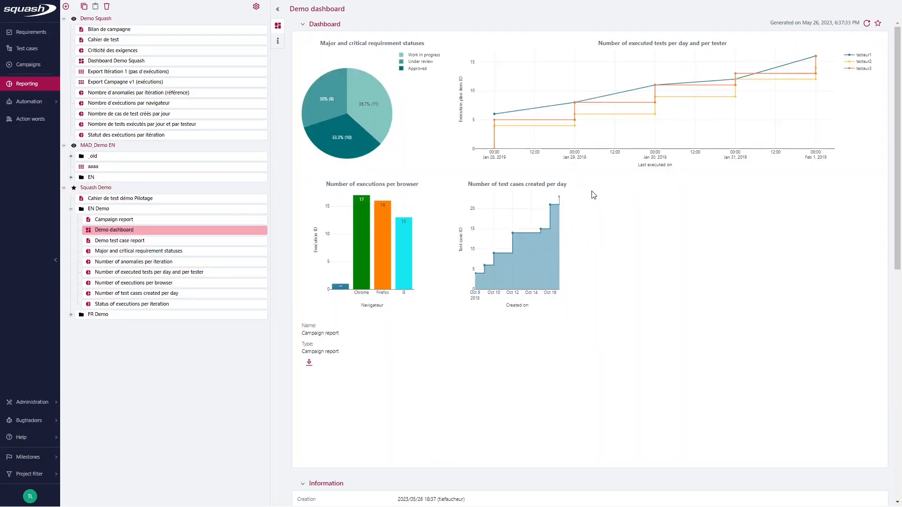
mouse_move(437, 188)
left_click(437, 188)
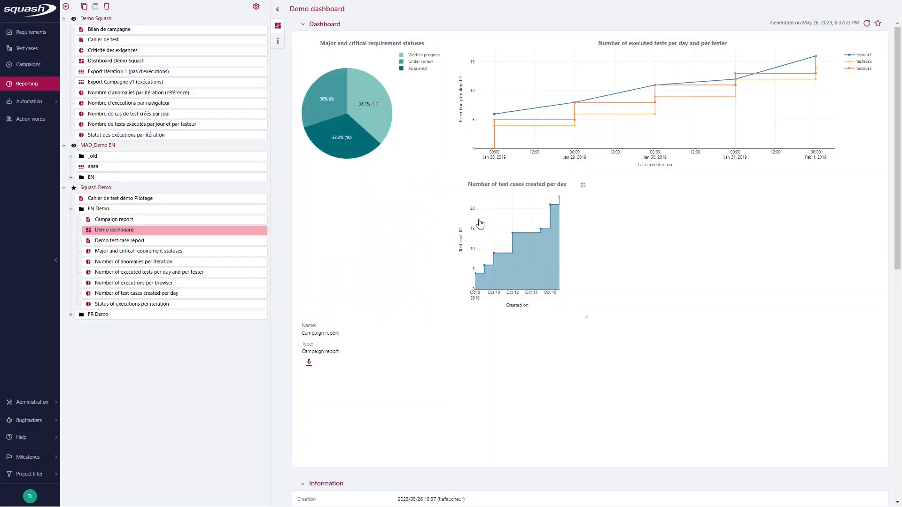
left_click_drag(506, 220, 367, 228)
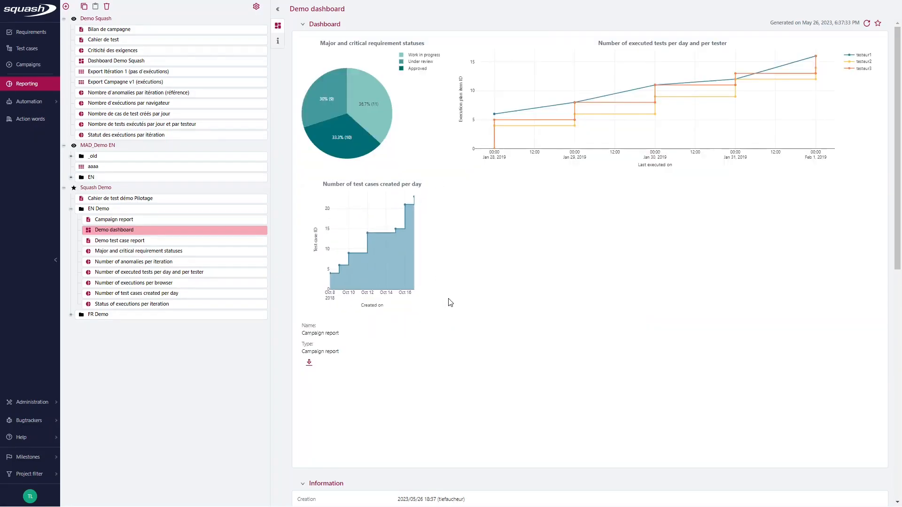
left_click_drag(442, 317, 709, 313)
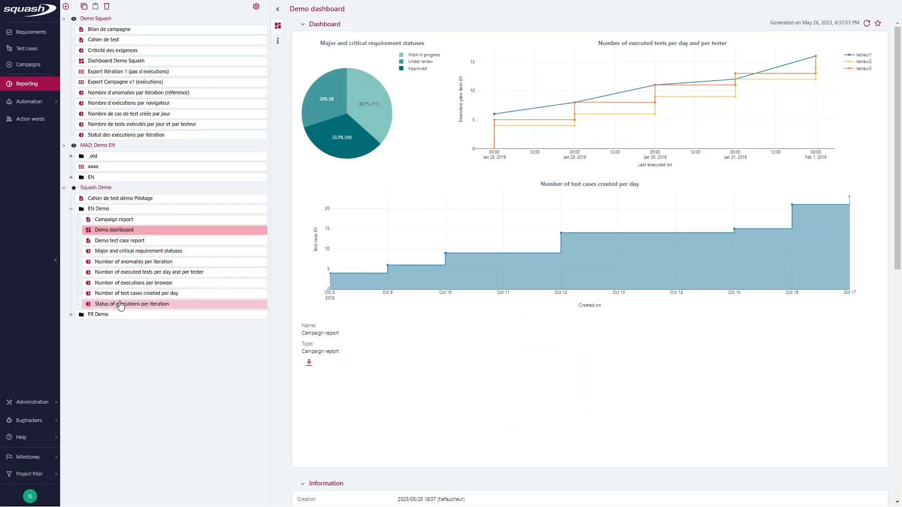
Step: Add the Status of executions per iteration chart beside the Campaign report and widen it to fill the rest of the row
left_click_drag(121, 306, 533, 375)
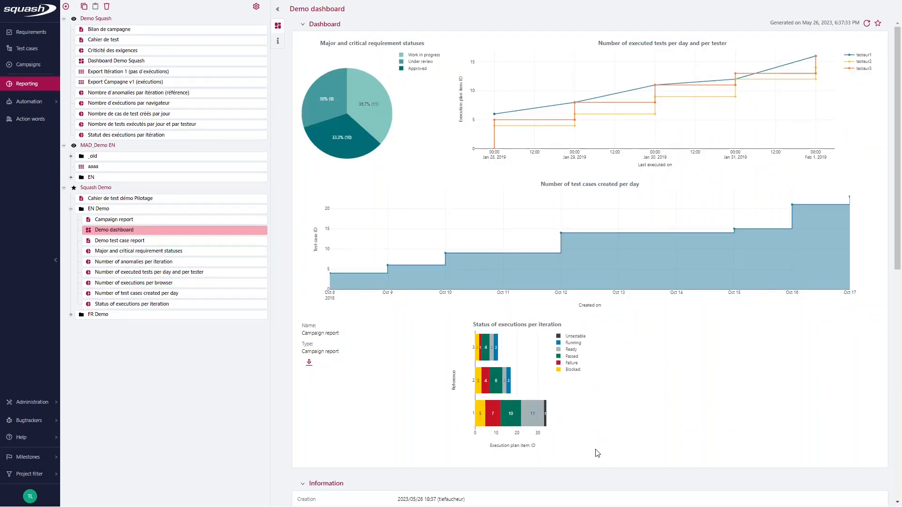
mouse_move(587, 439)
left_click_drag(586, 456, 874, 460)
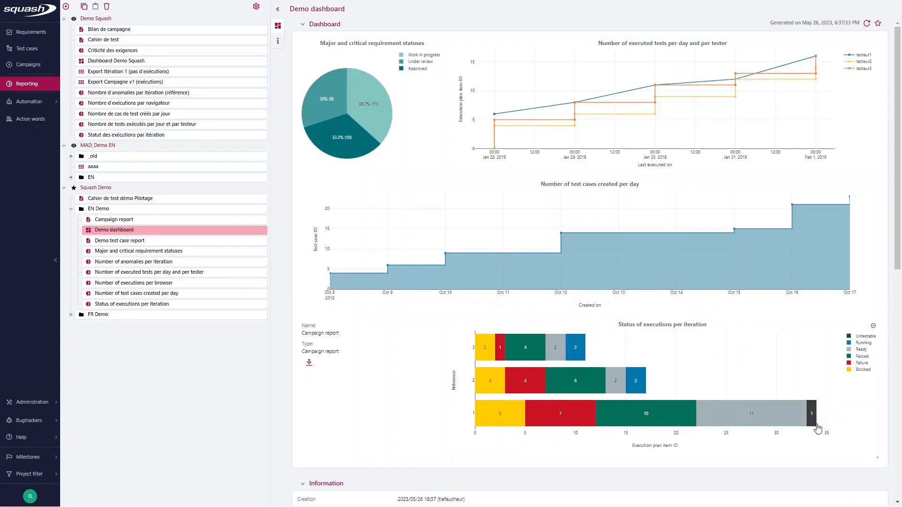
Step: Set Demo dashboard as the favorite for the Test case workspace and open that workspace
mouse_move(773, 260)
left_click(879, 29)
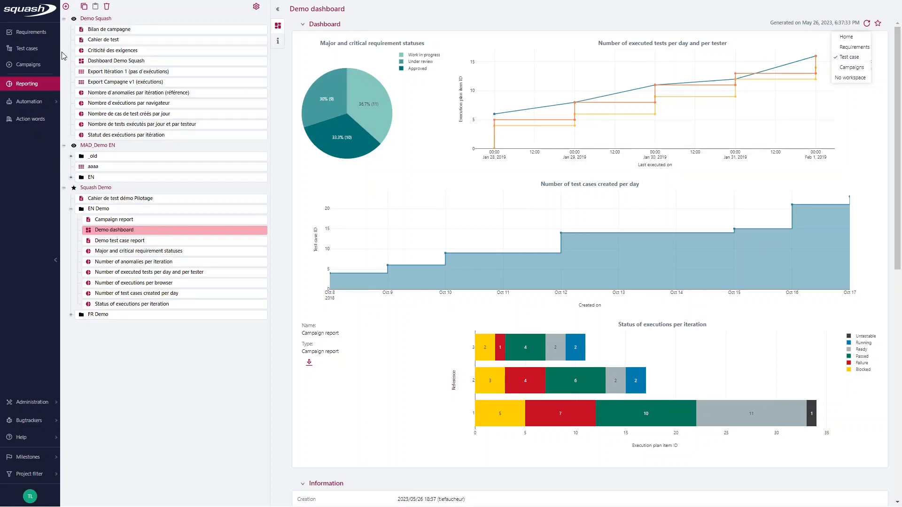
left_click(31, 54)
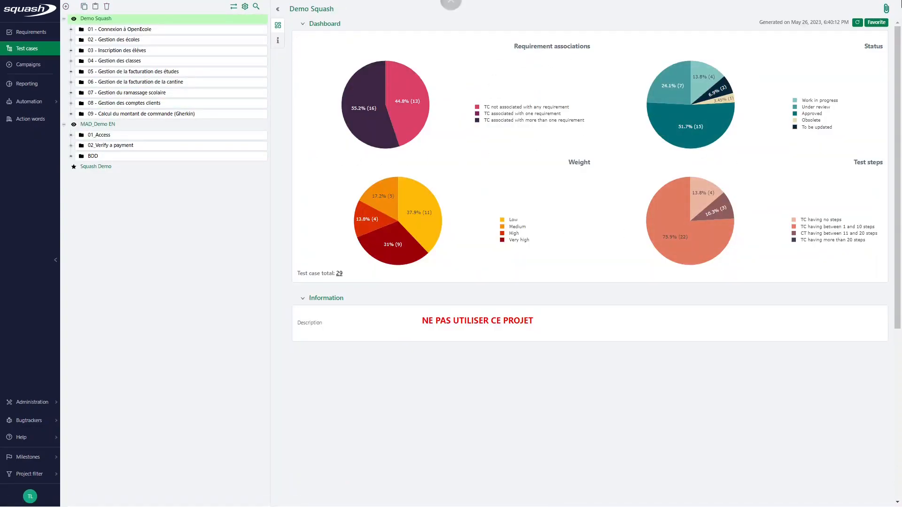
Step: Switch the Demo Squash project's test case dashboard between the favorite and default views, ending on the favorite
left_click(876, 23)
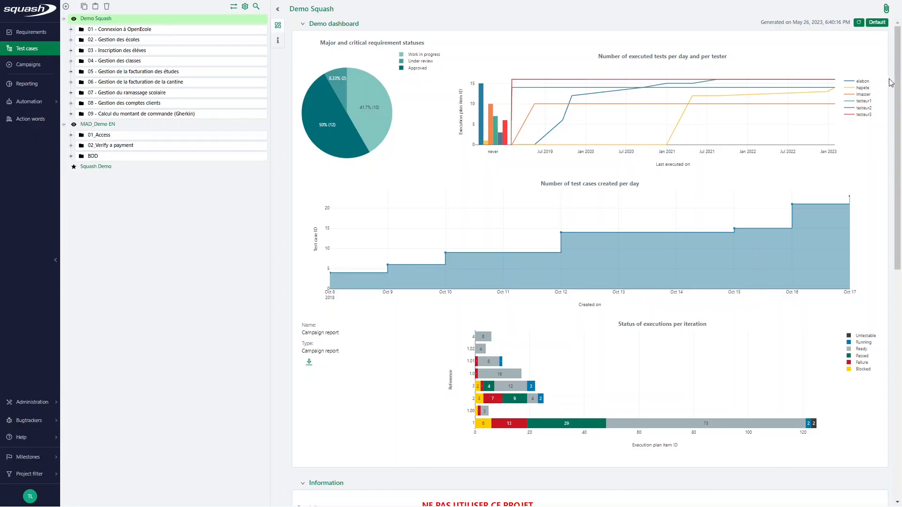
left_click(877, 24)
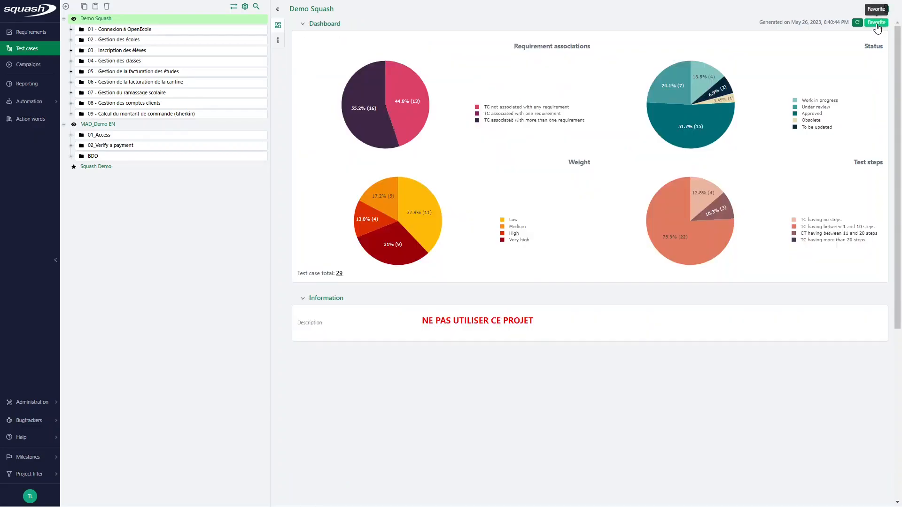
left_click(876, 23)
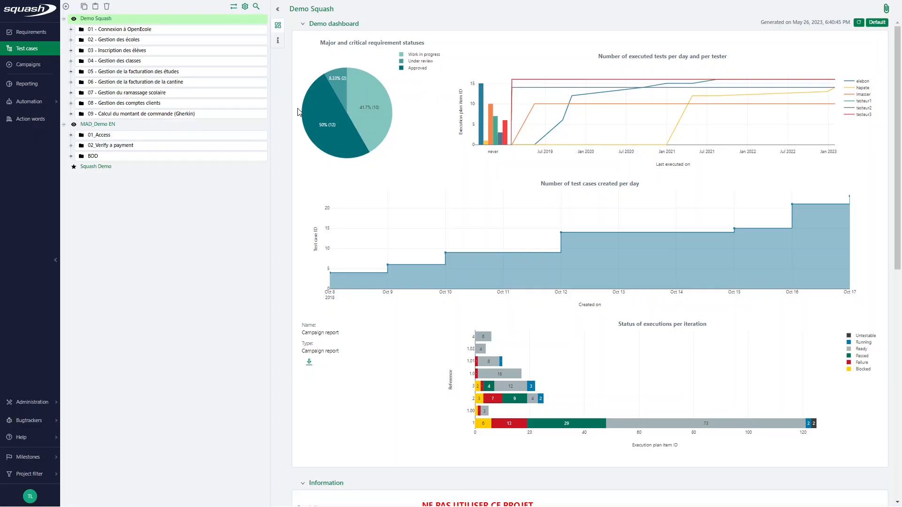
Step: View the favorite dashboard for the folders 01 - Connexion à OpenEcole, 02 - Gestion des écoles and 03 - Inscription des élèves in turn
left_click(148, 31)
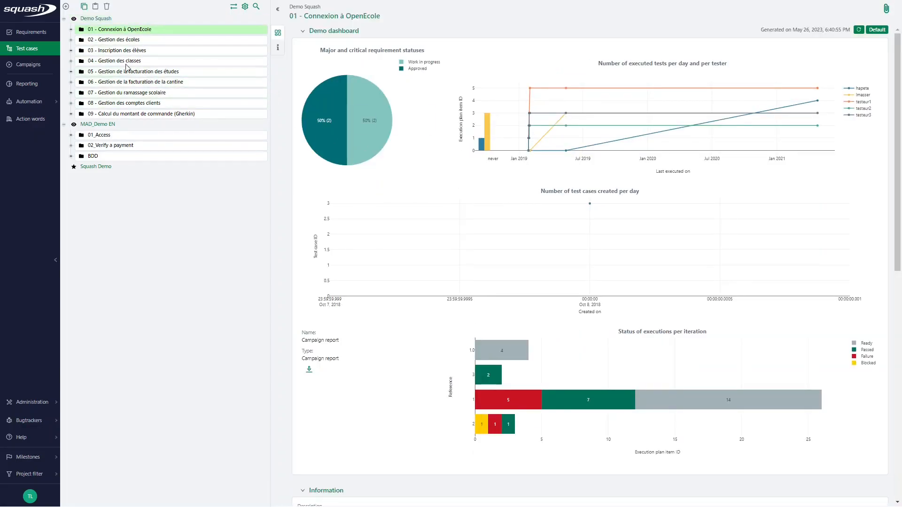
left_click(114, 42)
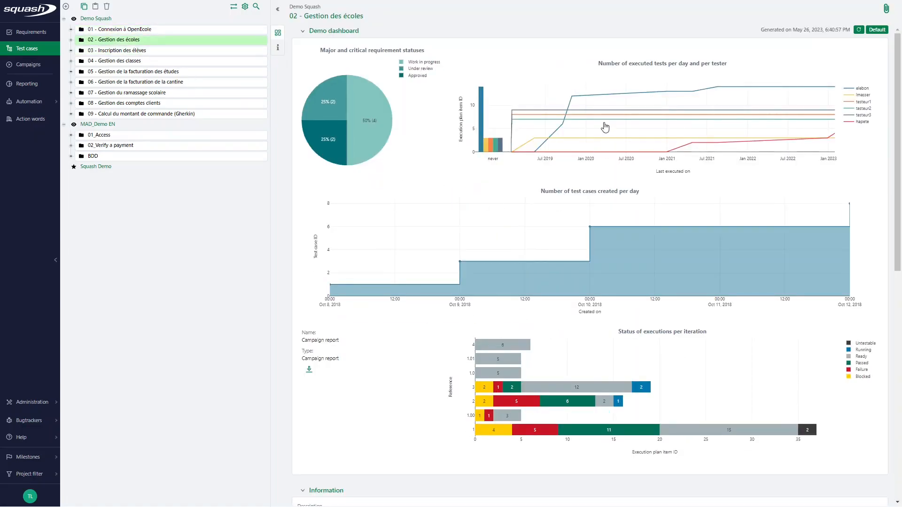
left_click(150, 50)
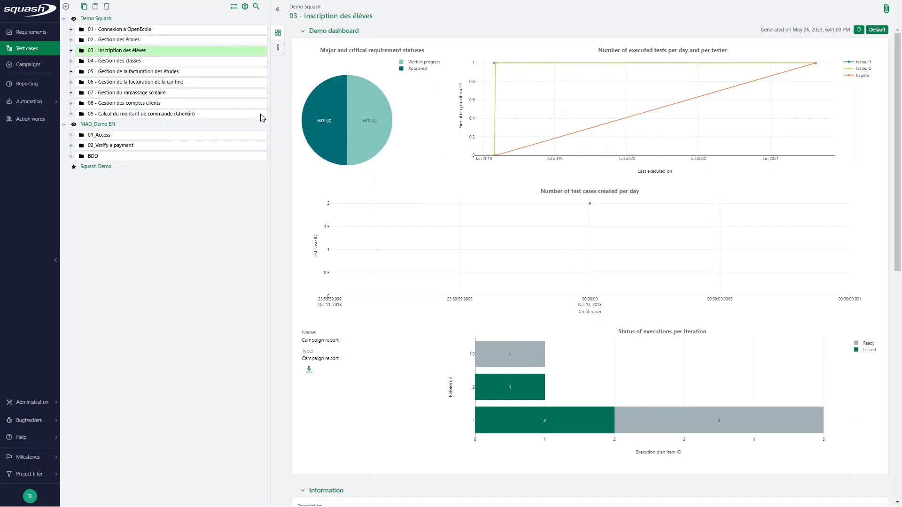
Step: Select folders 01 through 03 together and generate the favorite dashboard for this custom selection
left_click(168, 31, "shift")
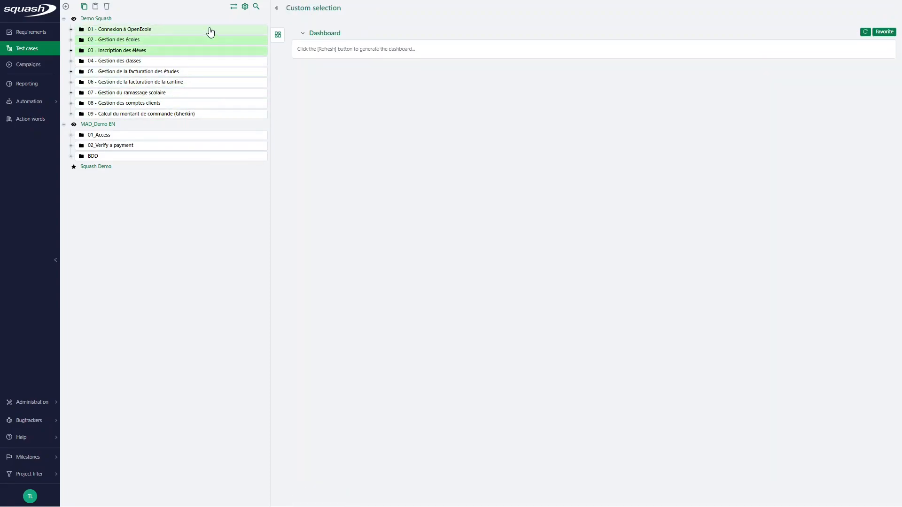
left_click(865, 32)
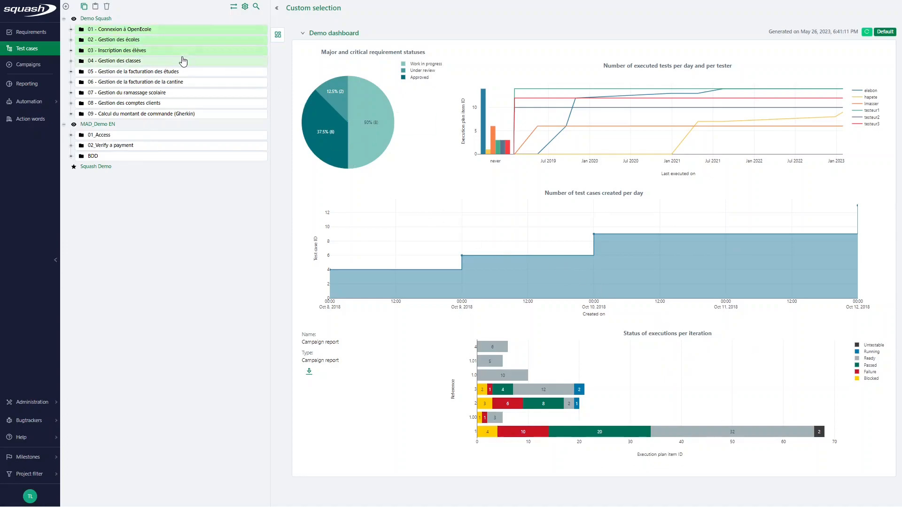
mouse_move(354, 164)
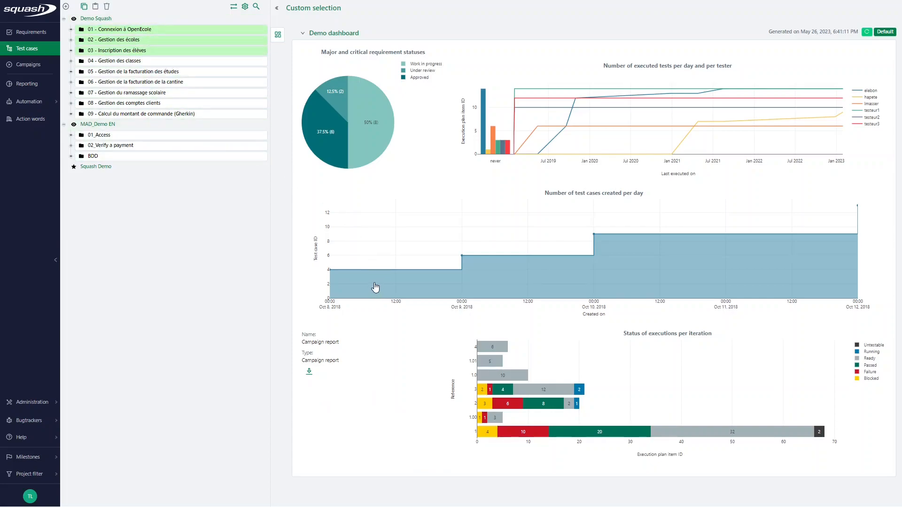
Step: Open the Reporting workspace and start a custom export named "Export execution step in iteration 1"
left_click(23, 87)
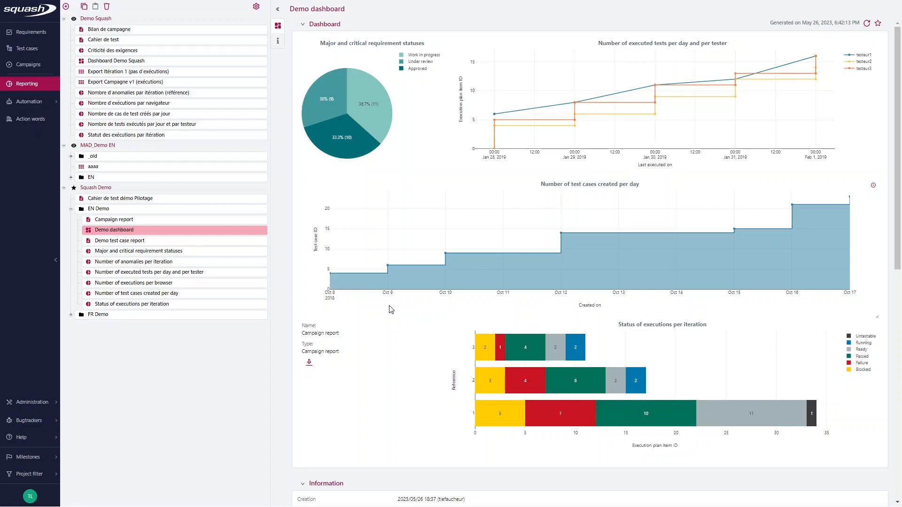
left_click(66, 6)
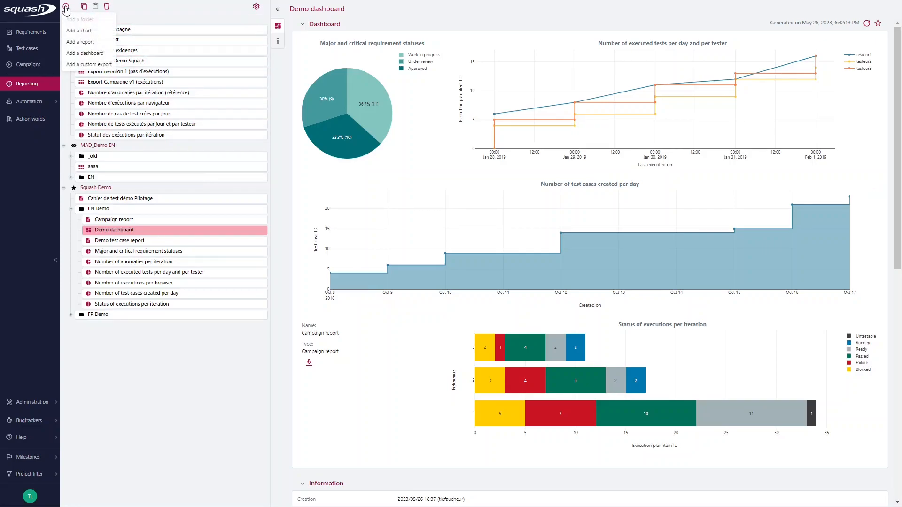
left_click(92, 65)
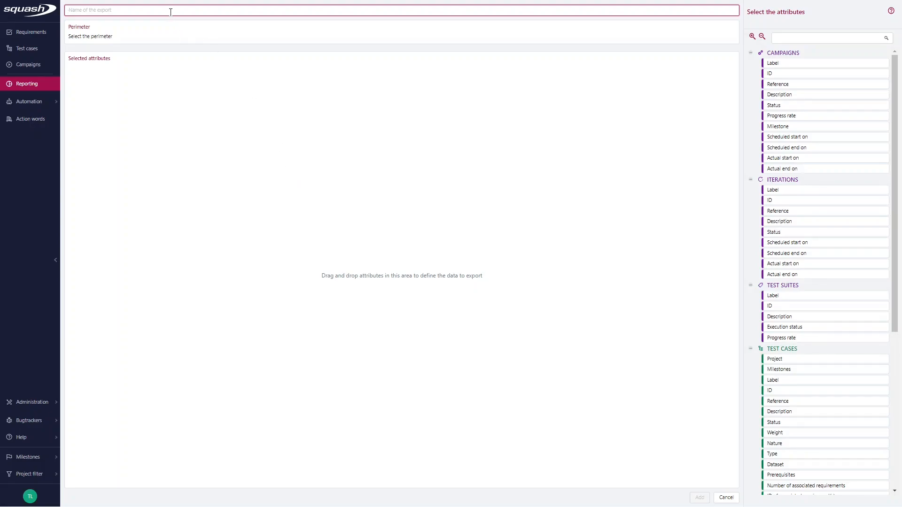
type("Export execution step in iteration 1")
Step: Set the export's perimeter to 1 - Itération 1 of Campagne v1 in the Demo Squash project
left_click(86, 37)
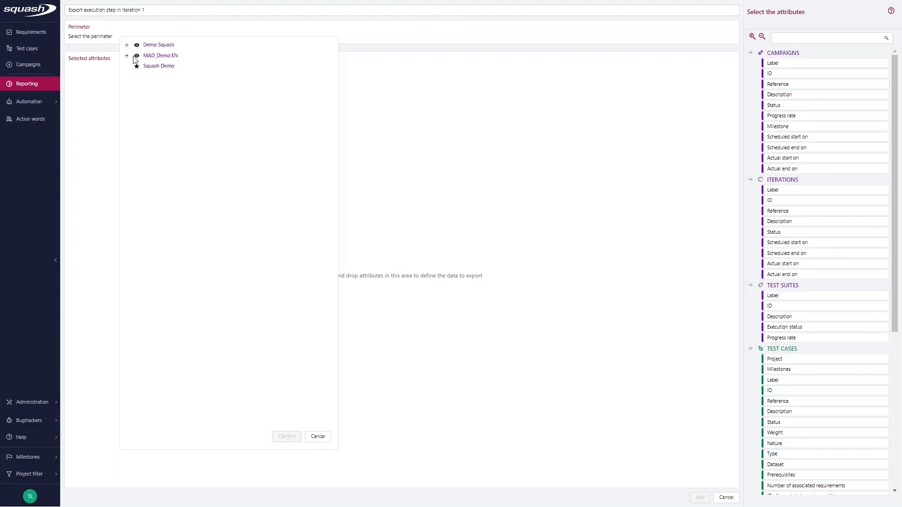
left_click(127, 45)
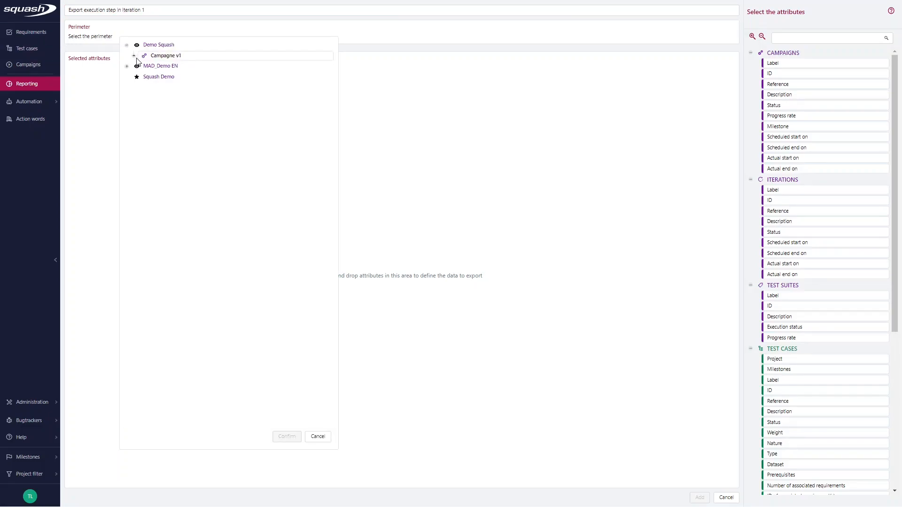
left_click(134, 56)
left_click(175, 67)
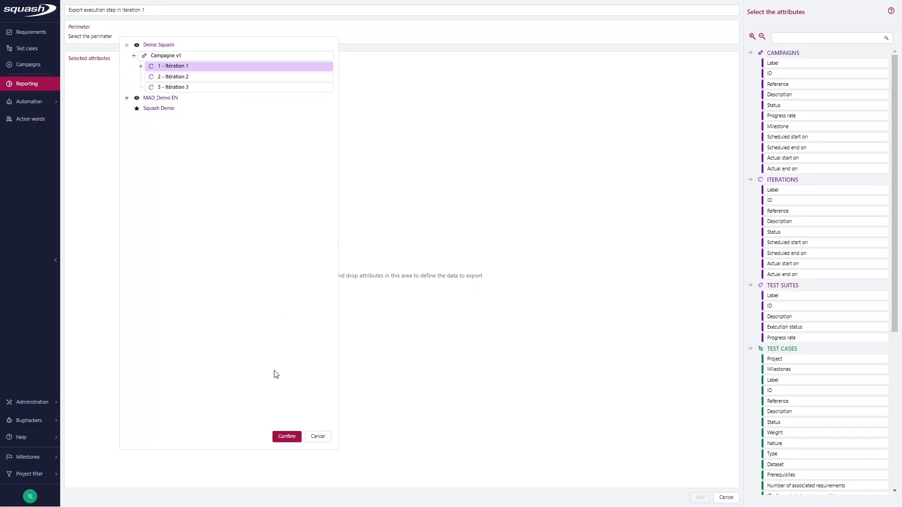
left_click(286, 437)
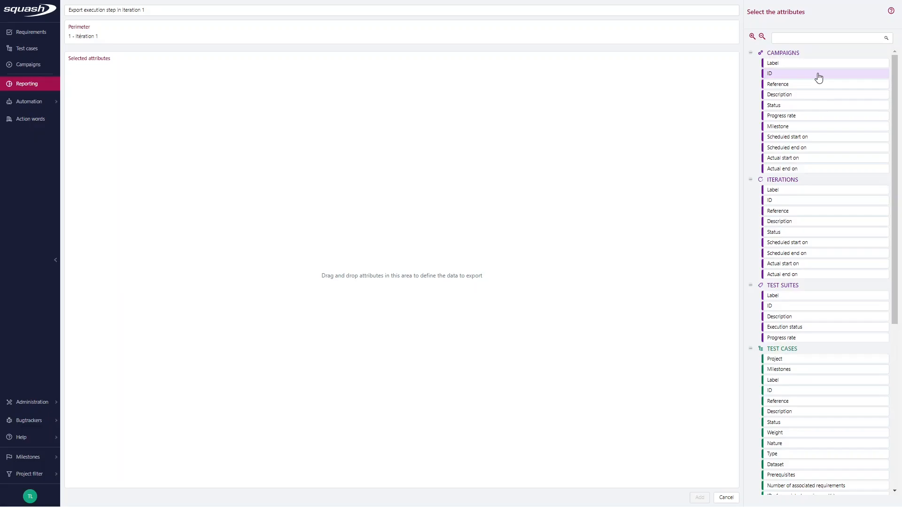
Step: Add the campaign ID, iteration ID and iteration reference to the export's selected attributes
left_click_drag(788, 76, 433, 112)
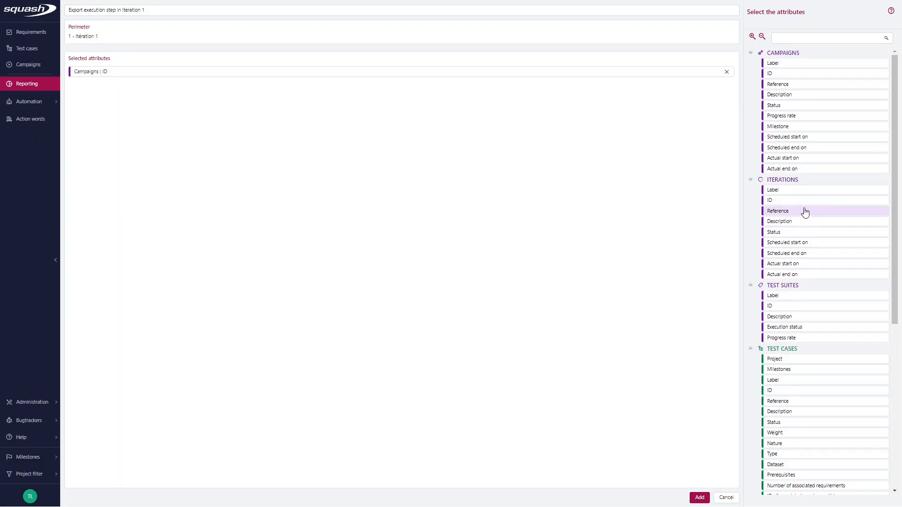
left_click_drag(796, 202, 241, 188)
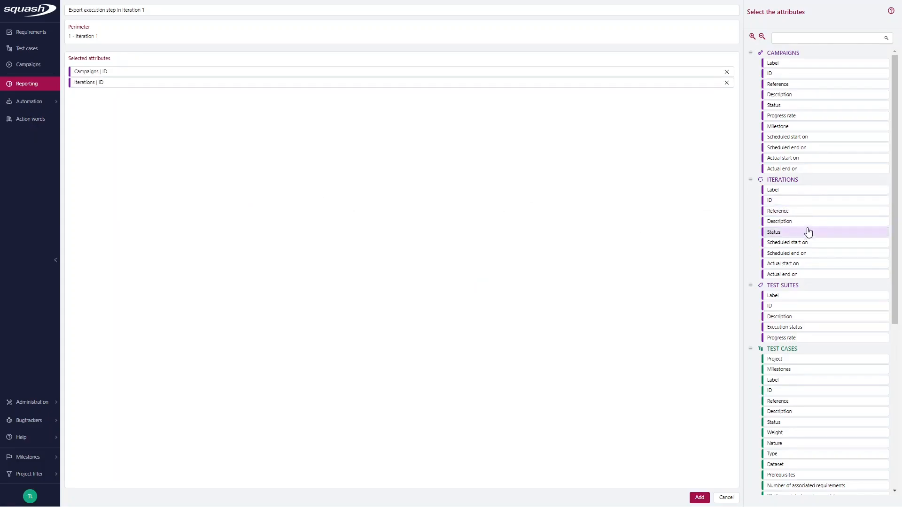
left_click_drag(804, 212, 310, 196)
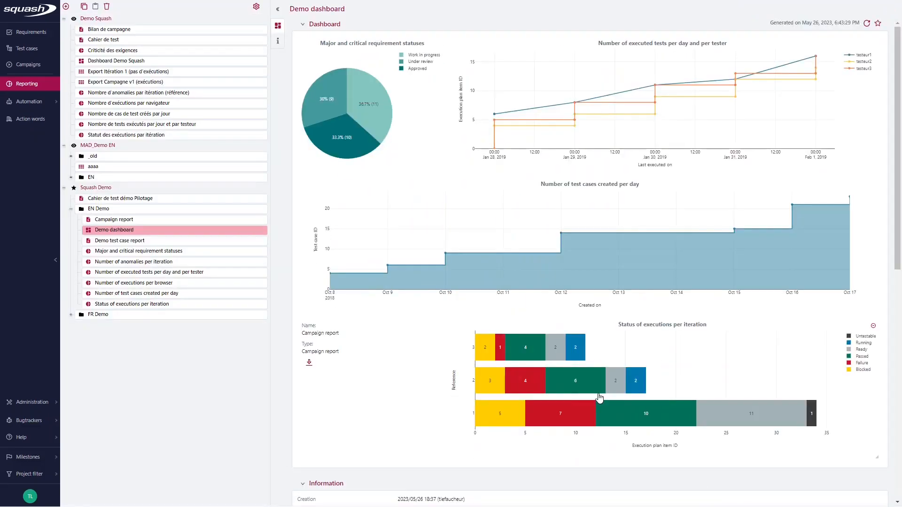
Step: Download the Demo Squash project's Export Itération 1 (pas d'exécutions) custom export and open the file in Excel
left_click(99, 209)
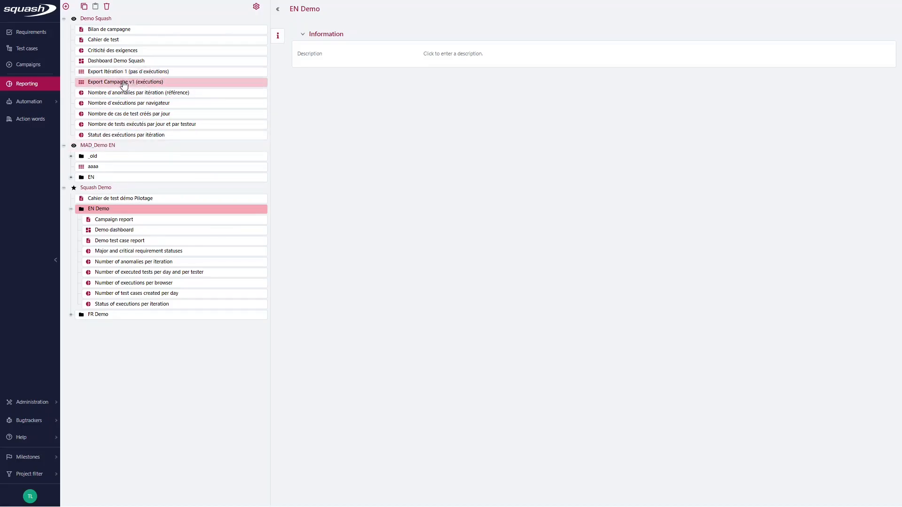
left_click(142, 73)
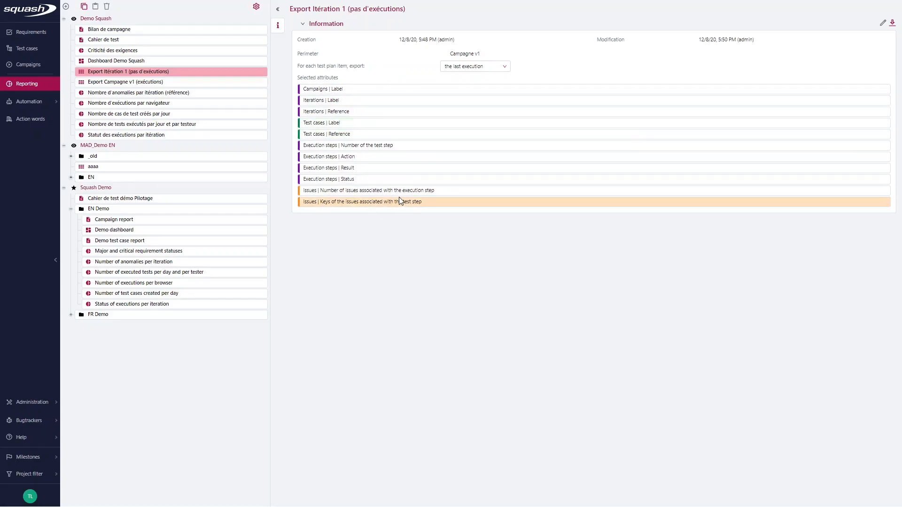
left_click(892, 25)
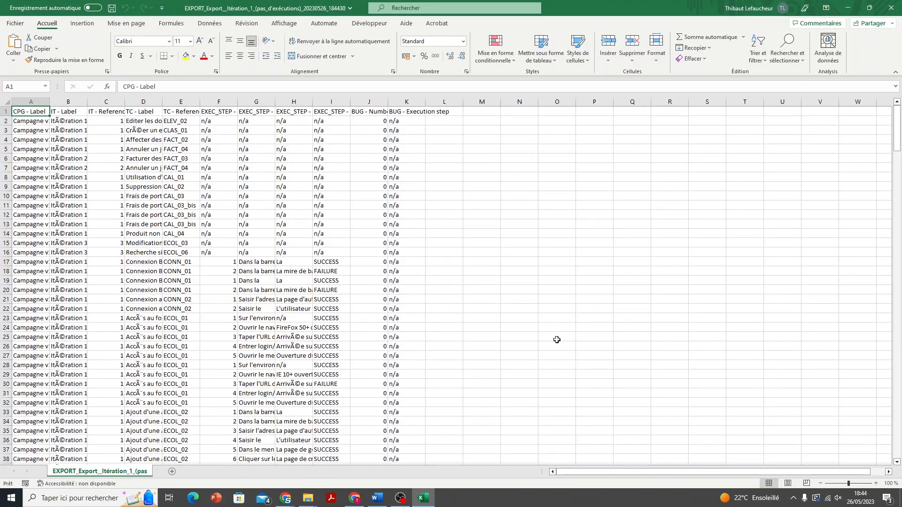
Step: Widen columns A to D to examine the exported execution step rows, and close the CSV file without saving
left_click(557, 339)
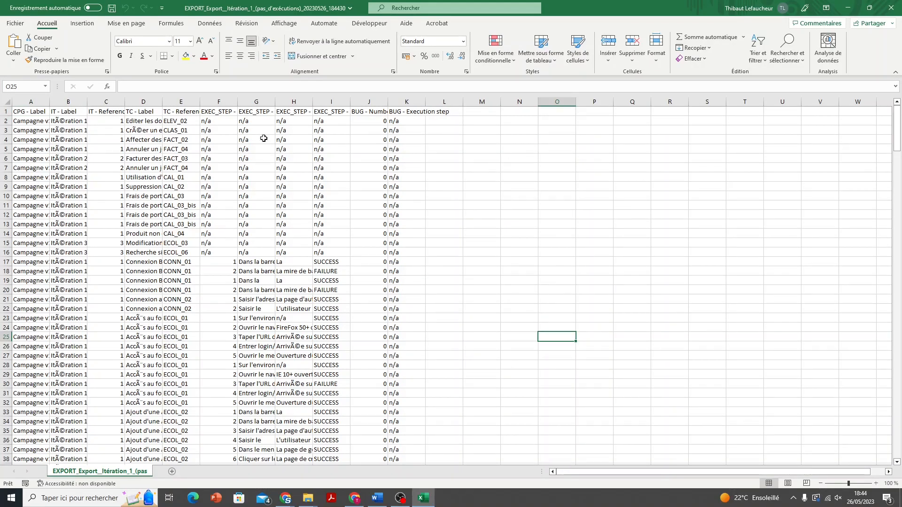
left_click_drag(50, 101, 566, 101)
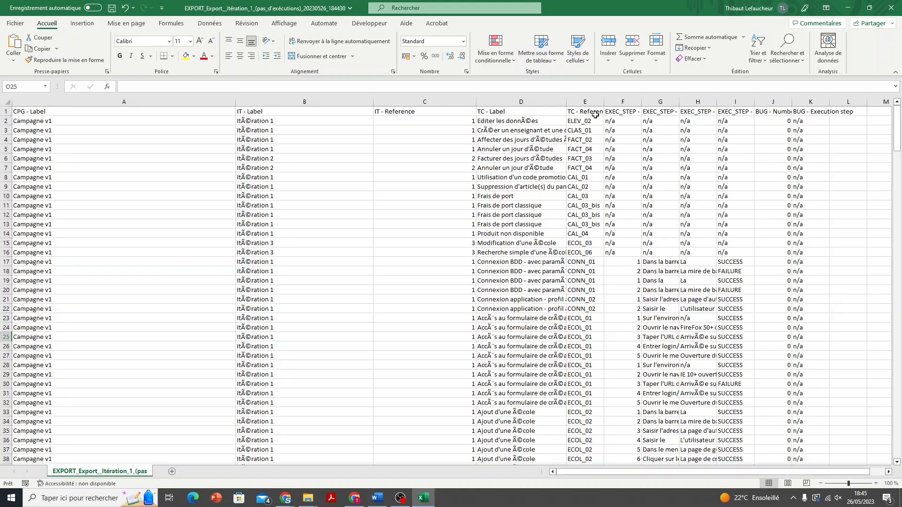
left_click_drag(901, 119, 900, 373)
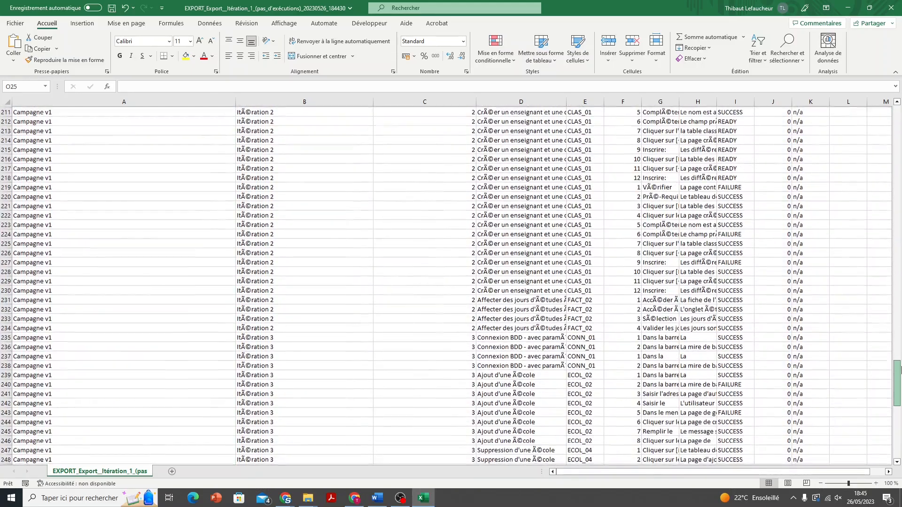
left_click(895, 8)
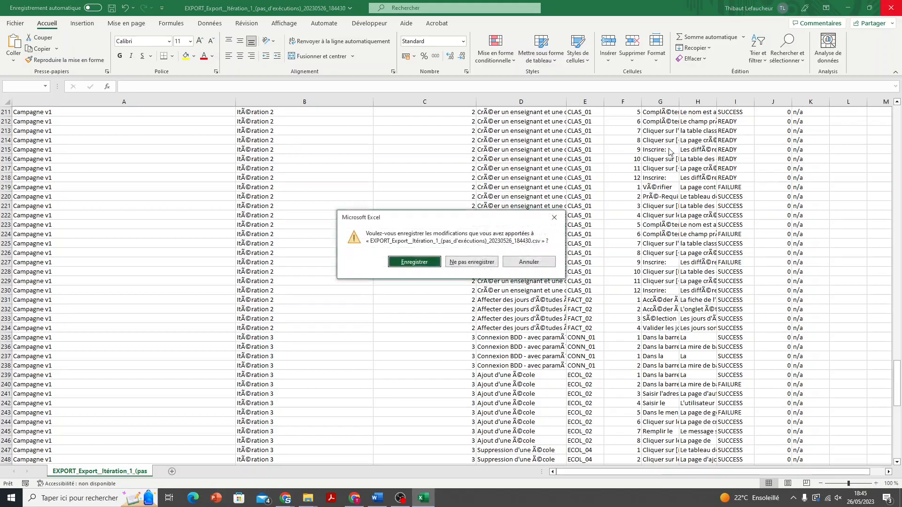
left_click(459, 264)
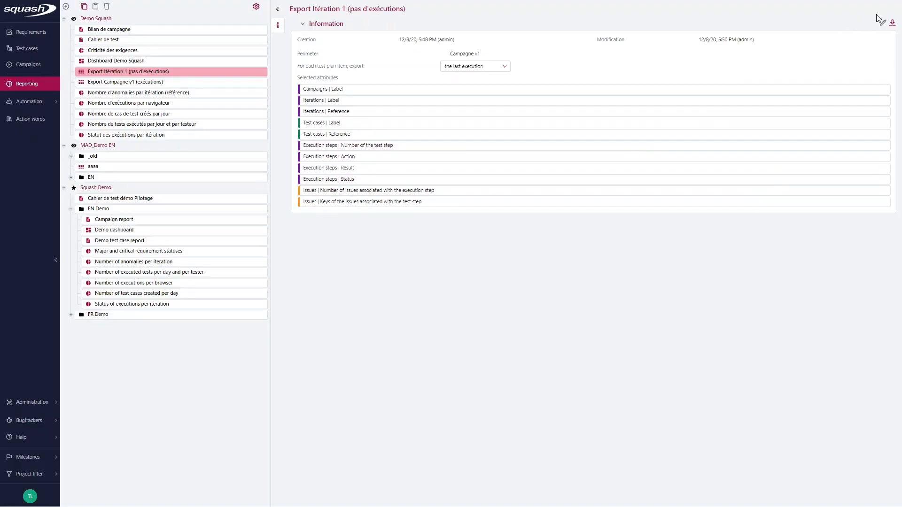